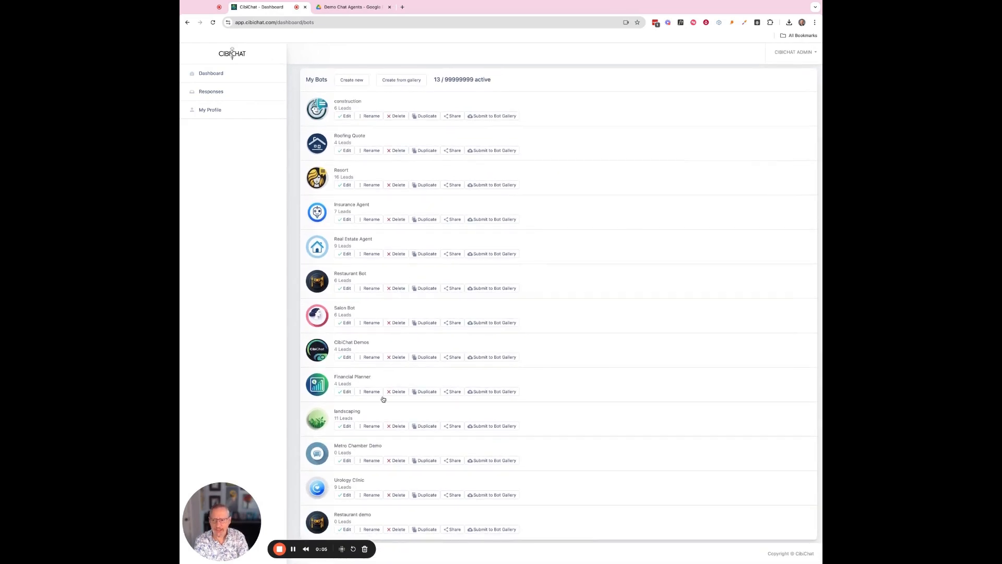
Open the Restaurant demo bot from My Bots in the Build A Bot editor.
left_click(348, 530)
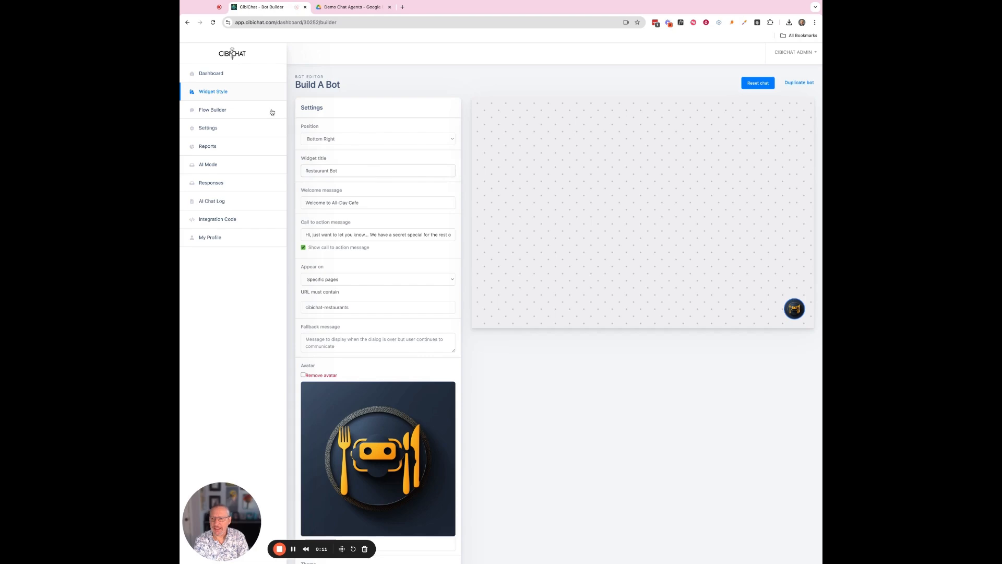
Review the Restaurant bot's coupon flow with its Email and SMS branches, save it, and return.
left_click(217, 111)
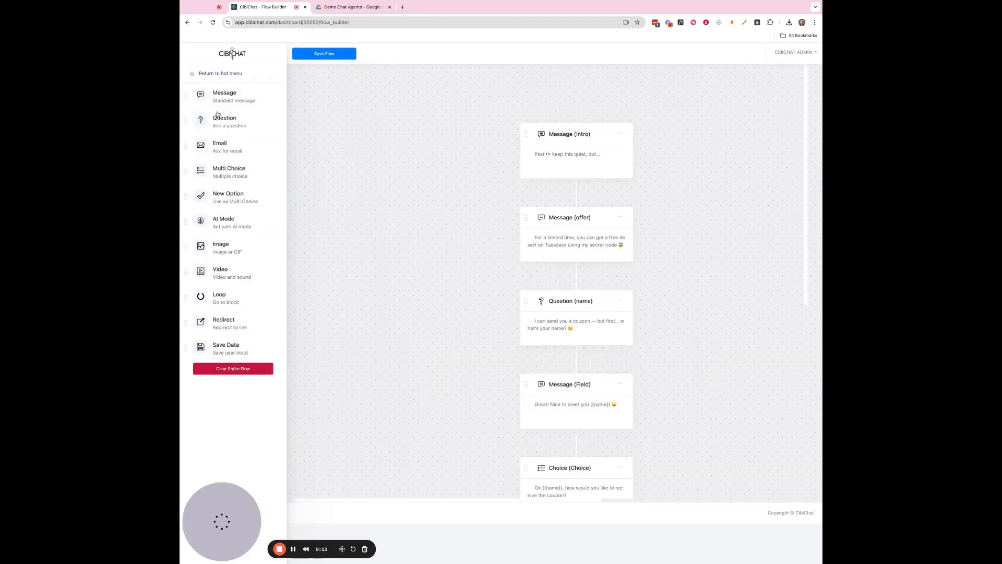
scroll(503, 245, "down", 2)
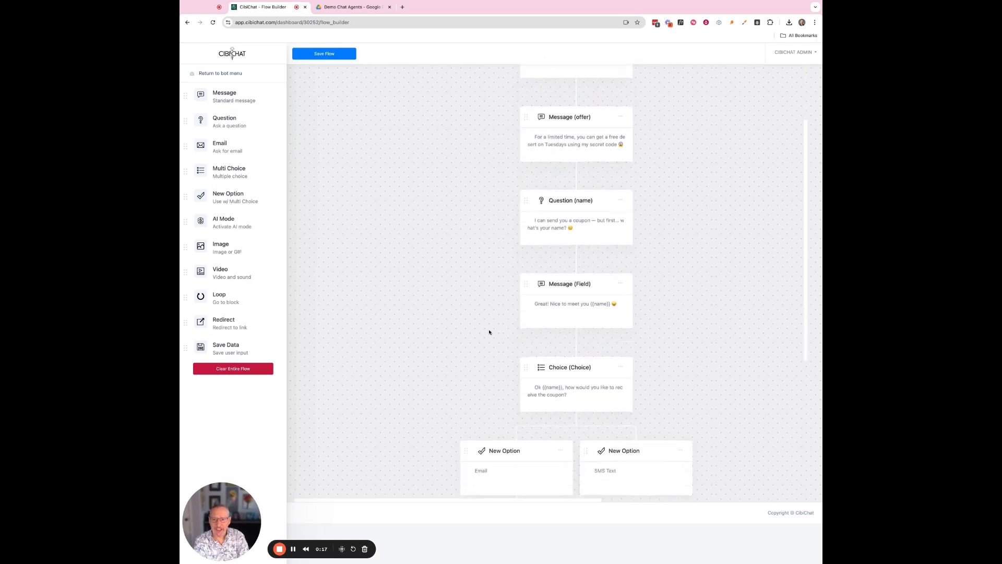
scroll(490, 331, "down", 3)
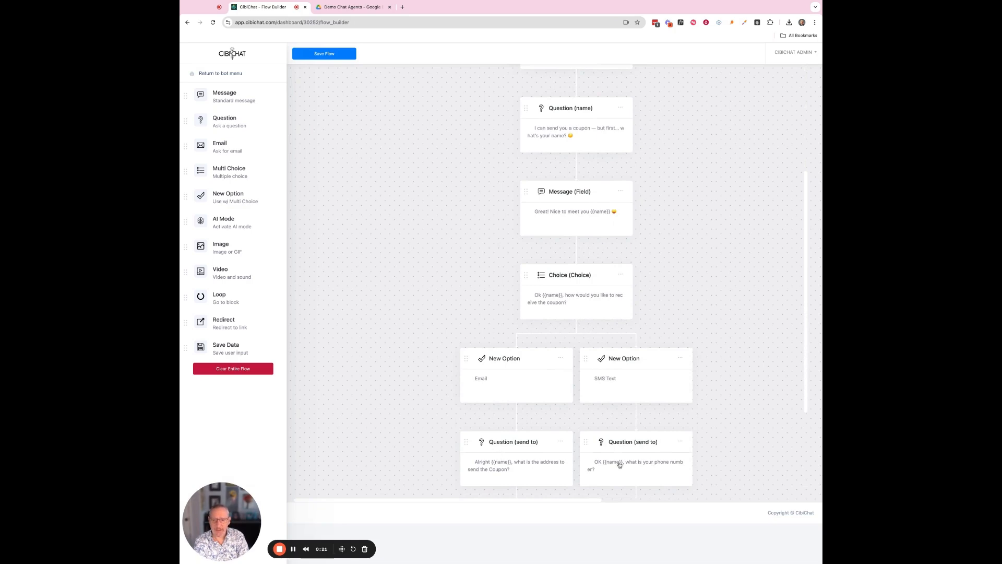
scroll(631, 467, "down", 5)
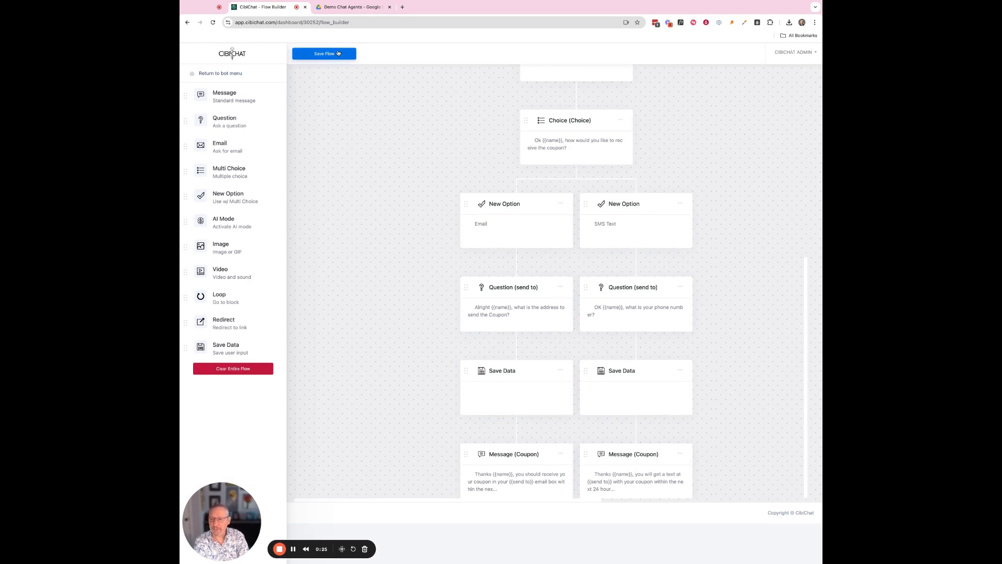
left_click(338, 53)
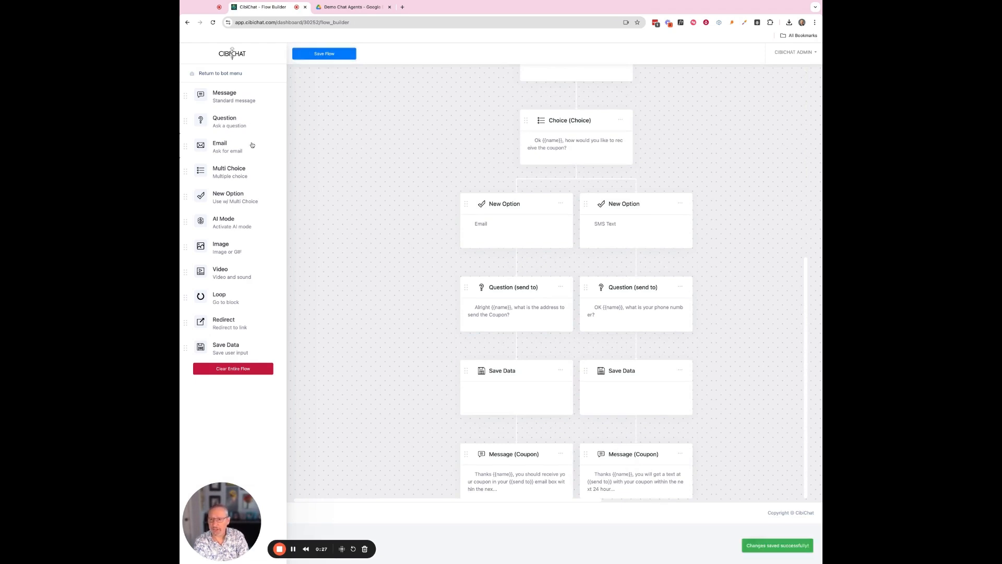
left_click(227, 73)
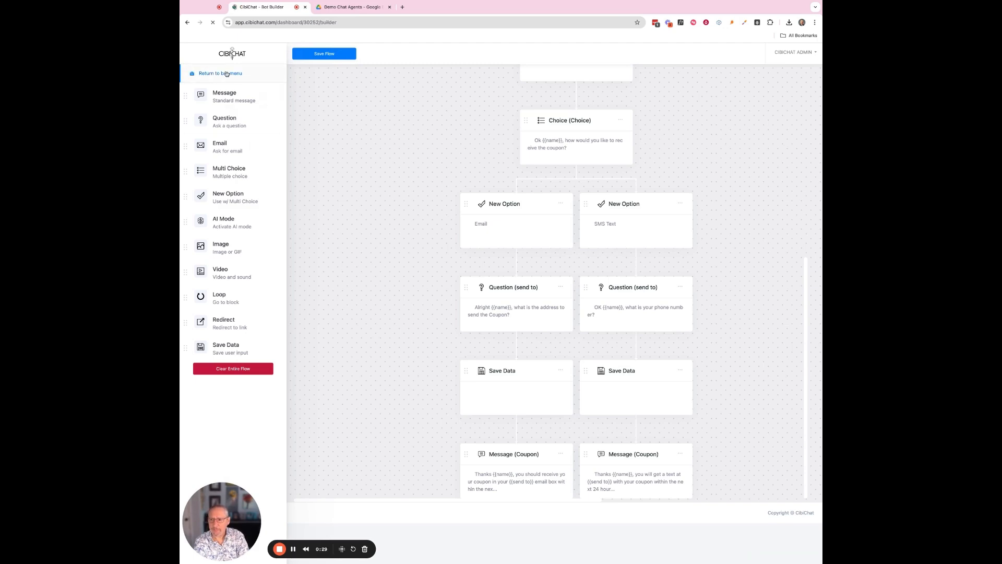
Open the bot's Settings and create a blank Google spreadsheet in the Demo Chat Agents folder.
left_click(214, 131)
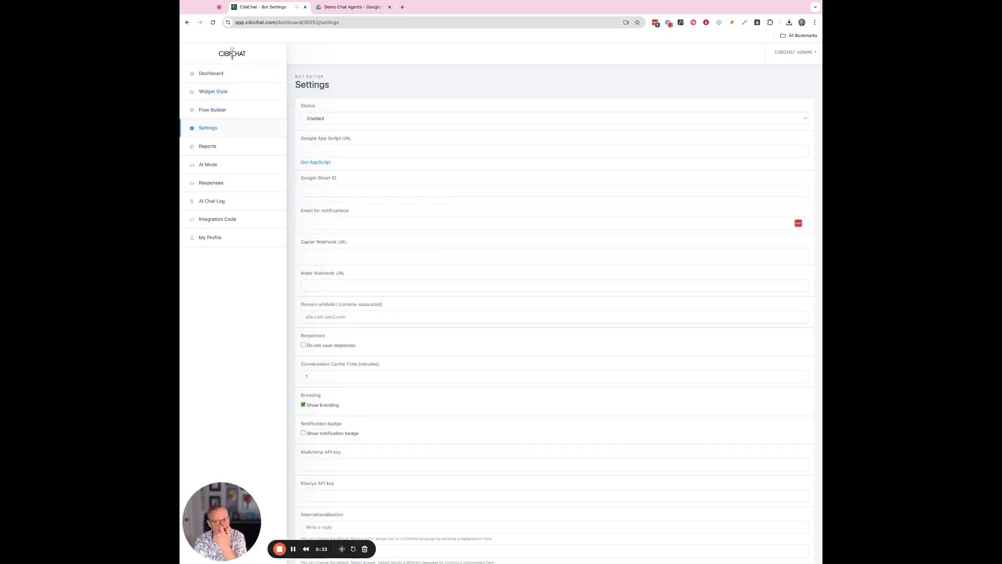
left_click(336, 194)
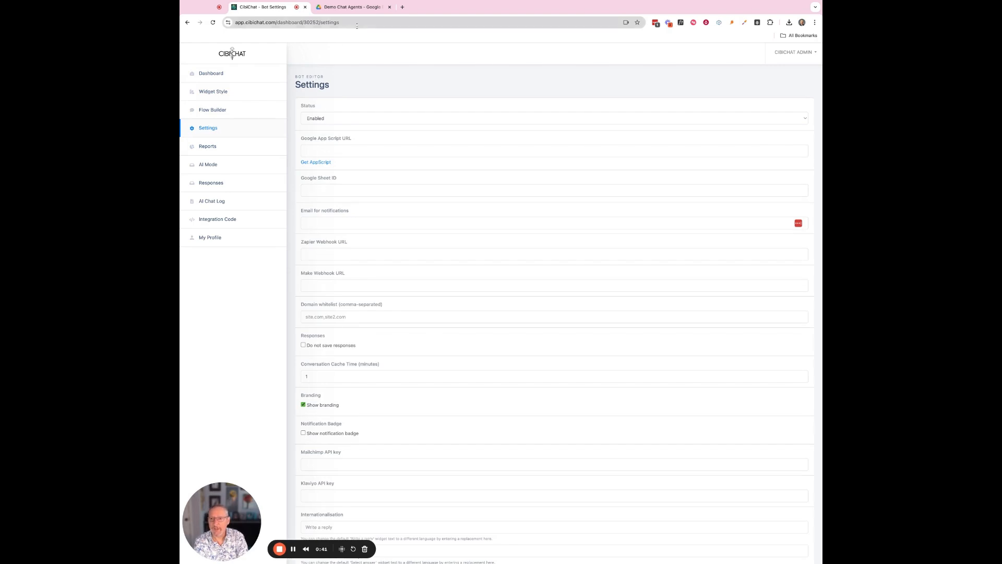
left_click(357, 7)
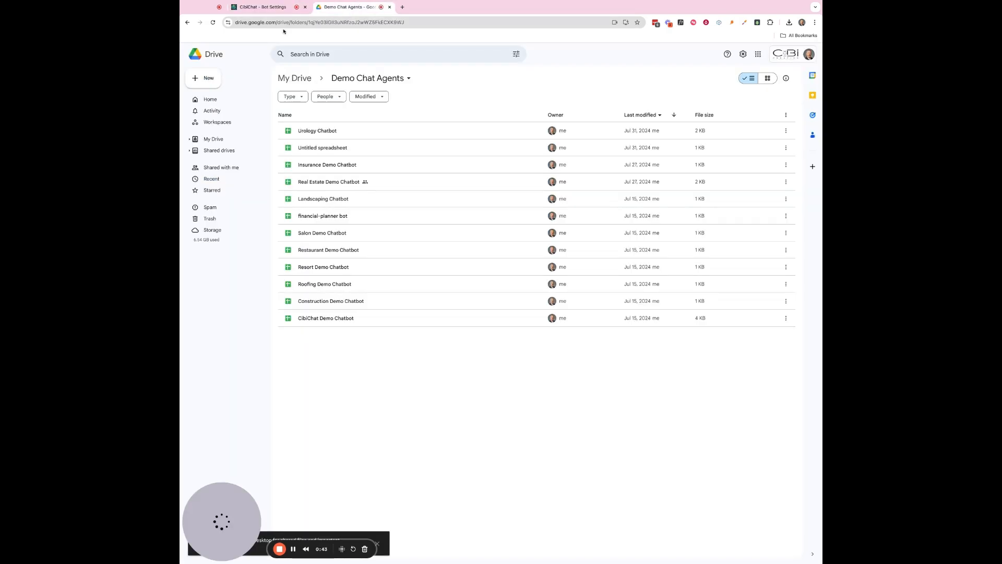
left_click(209, 80)
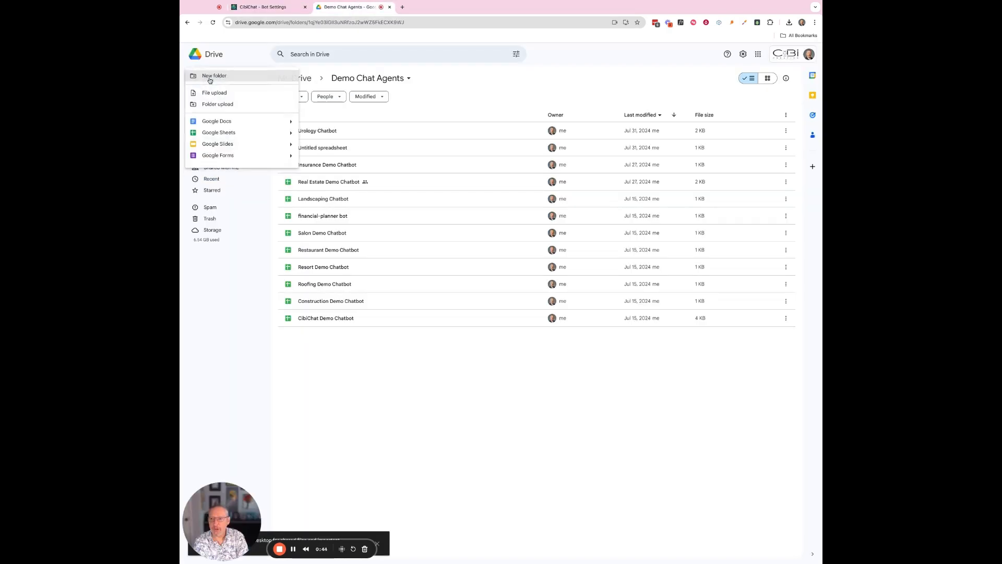
left_click(219, 134)
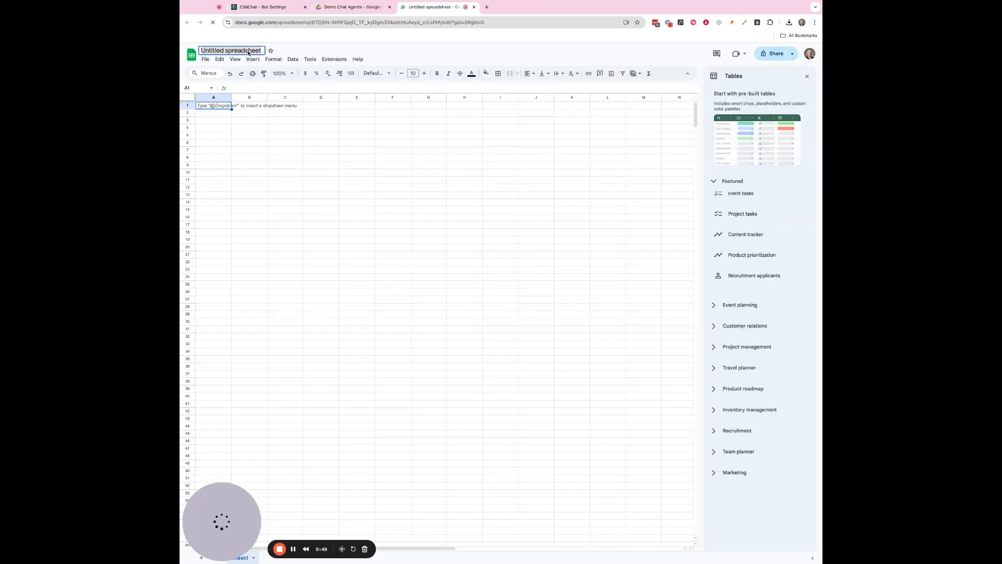
Rename the spreadsheet 'demo bot', copy its URL, and go back to CibiChat's Settings.
left_click(248, 52)
type("demo bot")
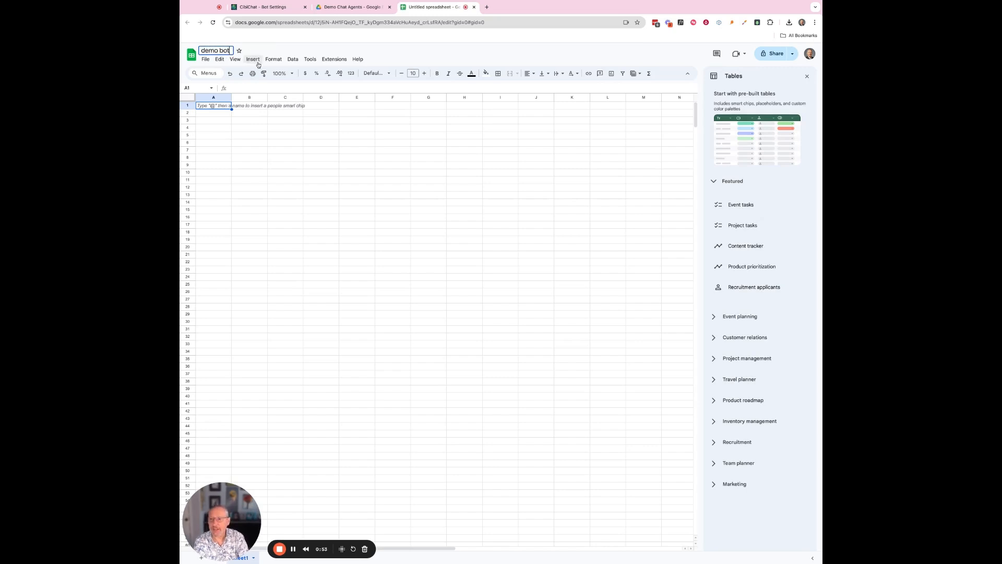
key("Return")
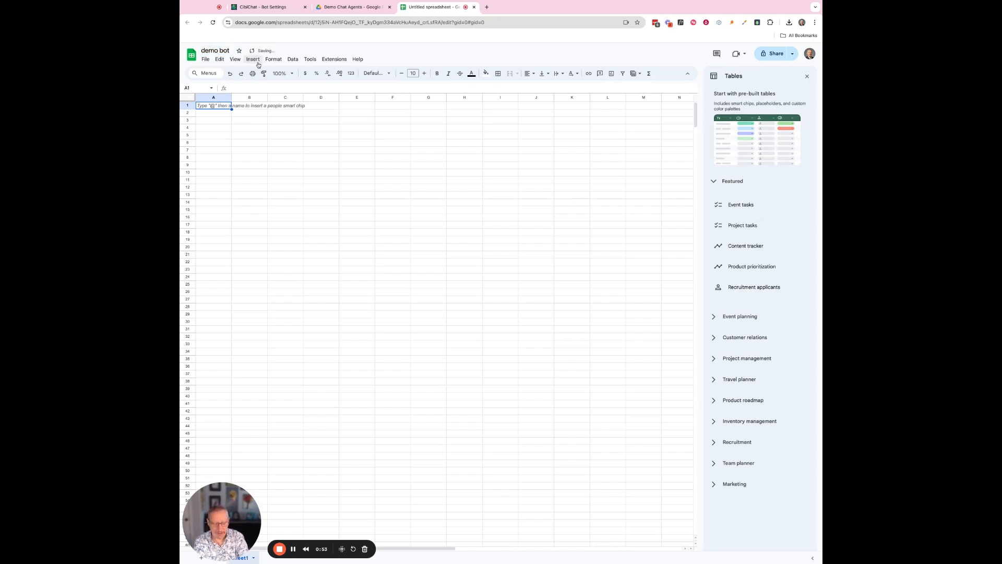
left_click(349, 22)
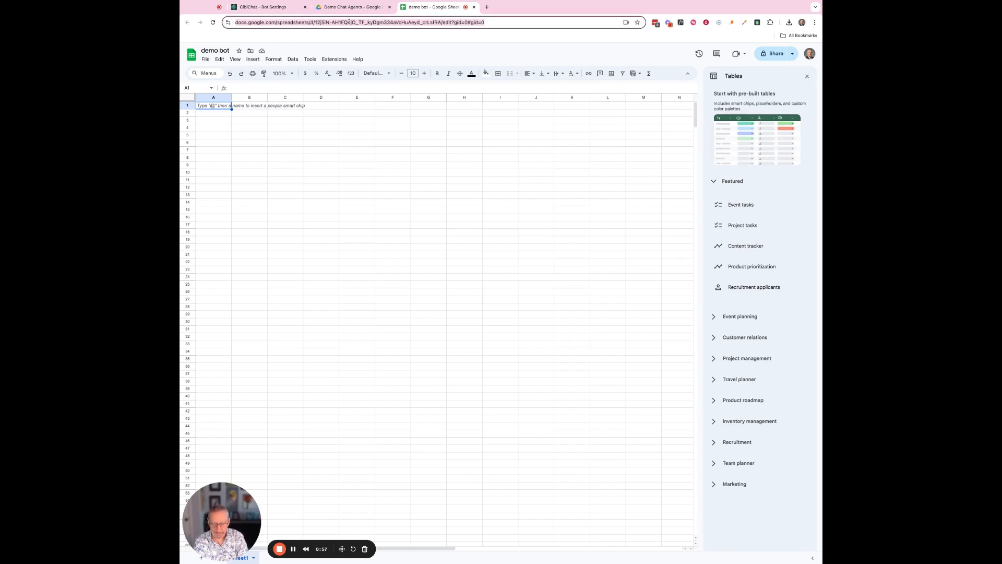
left_click(265, 7)
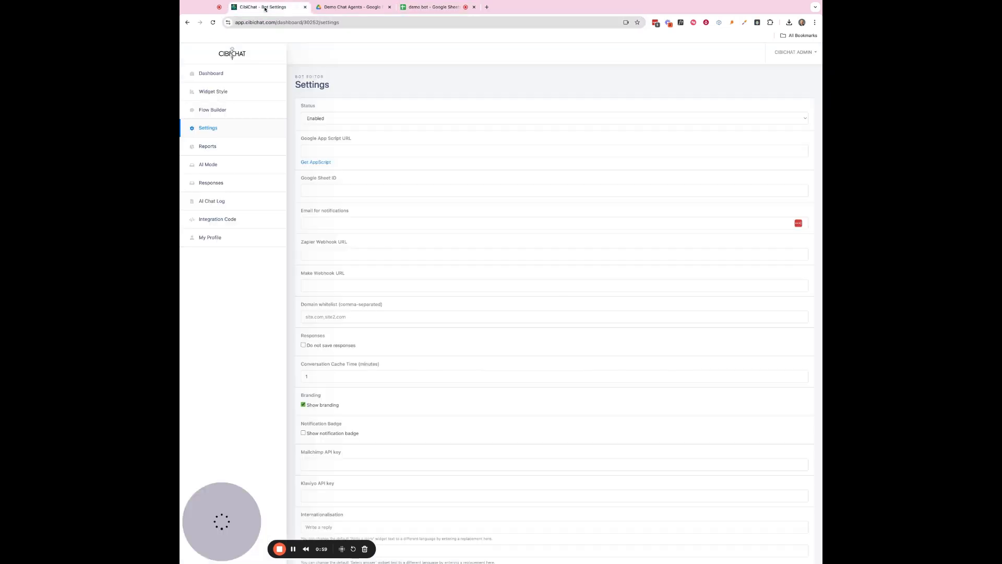
Paste the spreadsheet URL into Google Sheet ID, trimming the https prefix and /edit?gid=0#gid=0 suffix.
left_click(334, 190)
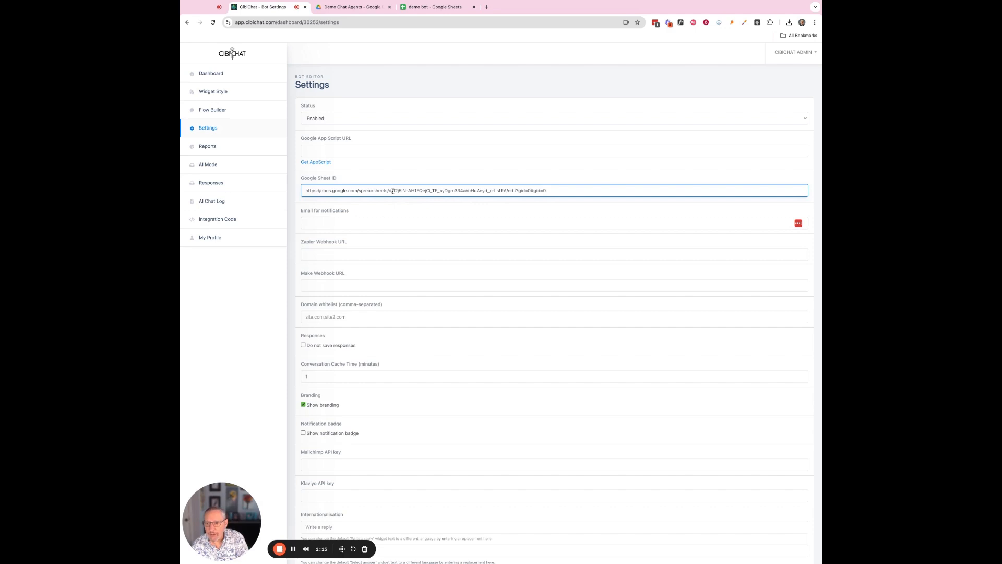
left_click_drag(393, 192, 302, 194)
key("BackSpace")
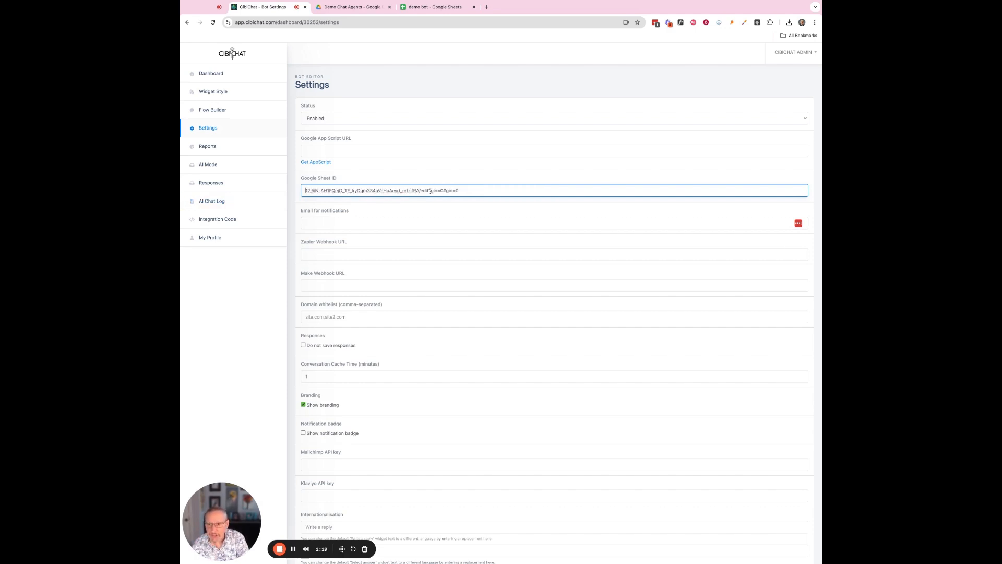
left_click_drag(418, 192, 460, 191)
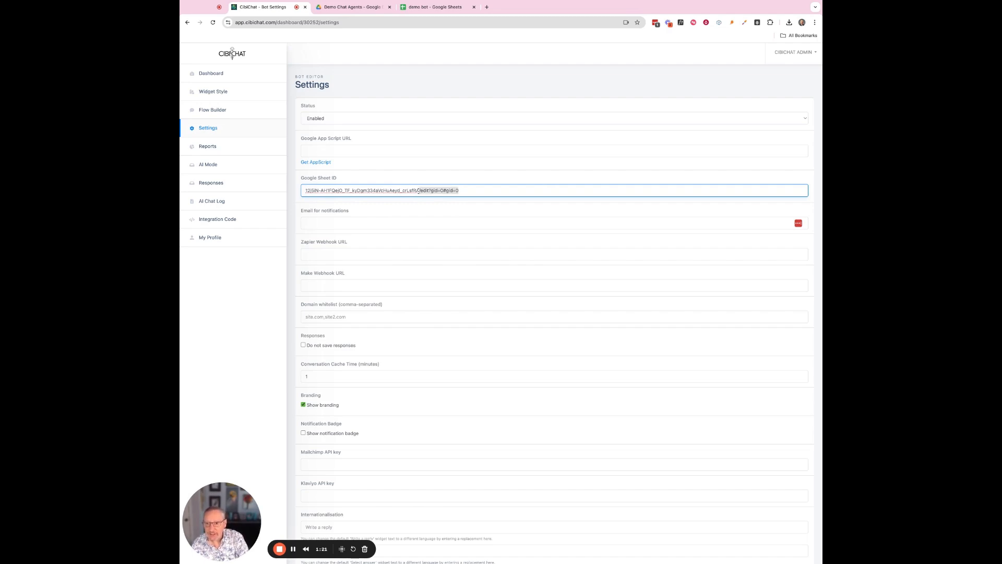
key("BackSpace")
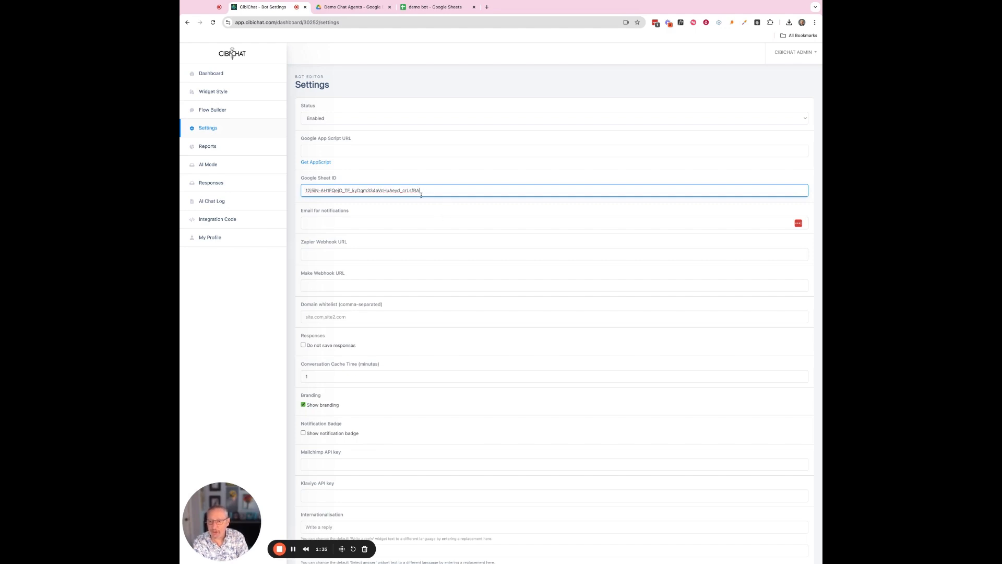
left_click(376, 146)
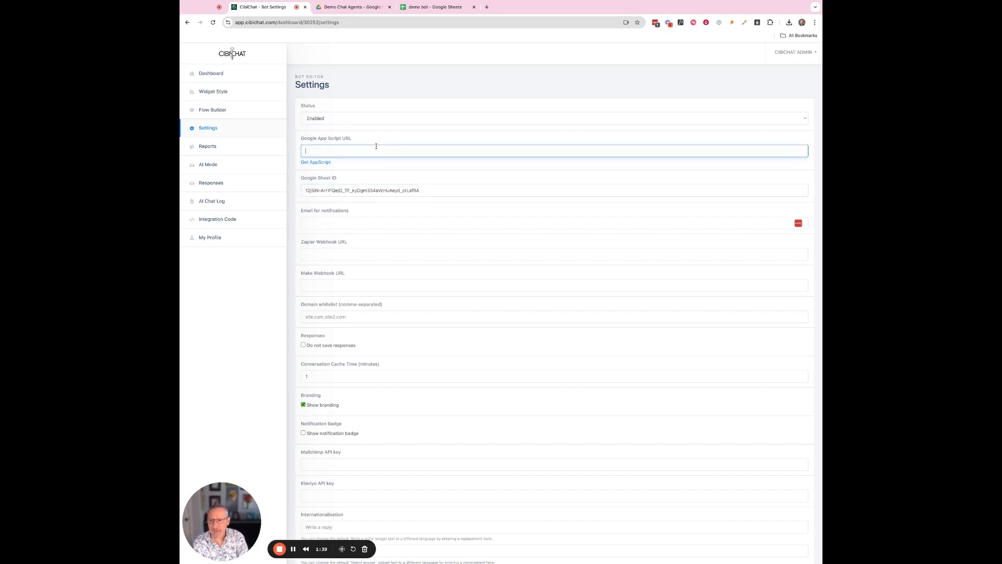
left_click(379, 137)
Create an Apps Script project from the demo bot spreadsheet via Extensions > Apps Script.
left_click(420, 9)
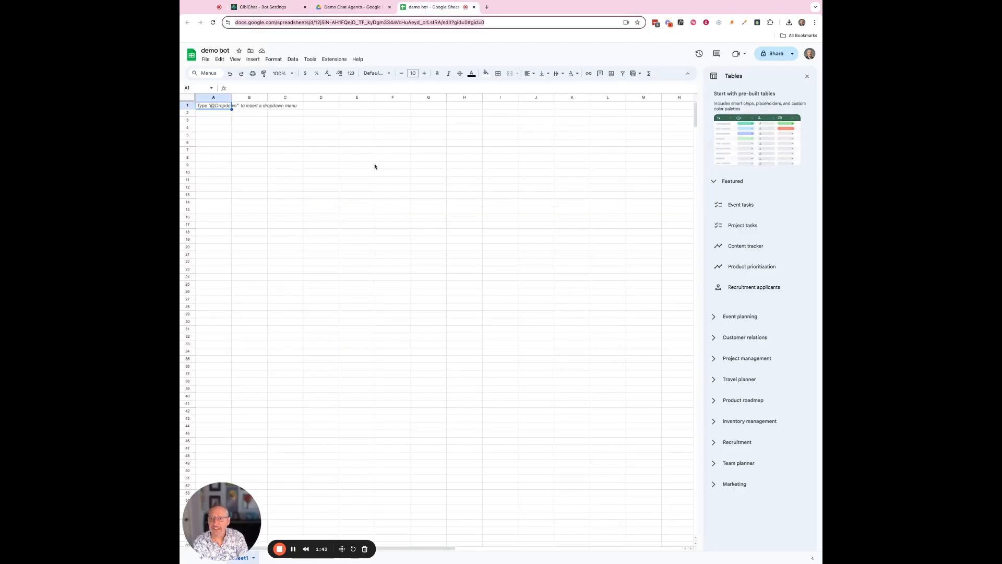
left_click(336, 61)
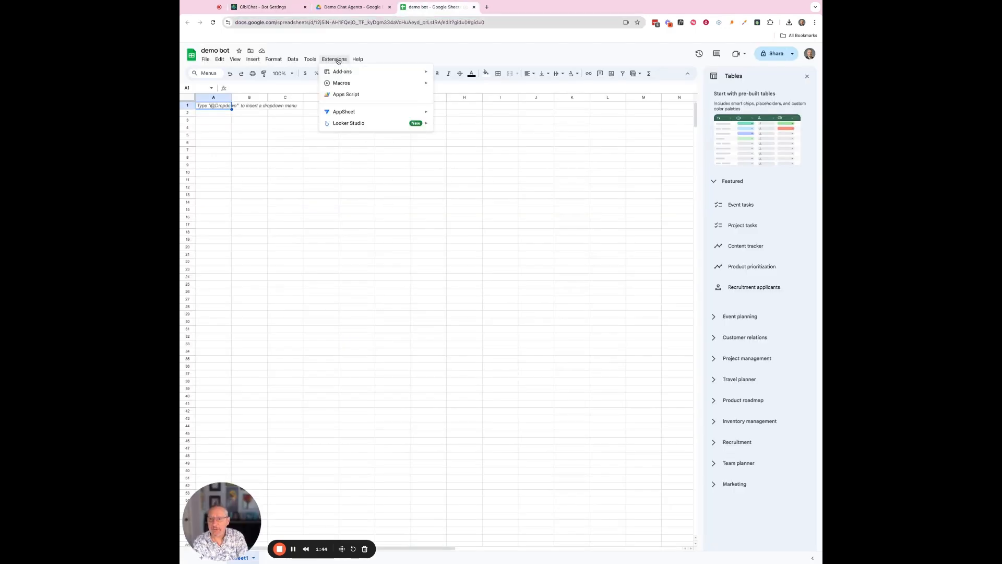
left_click(346, 94)
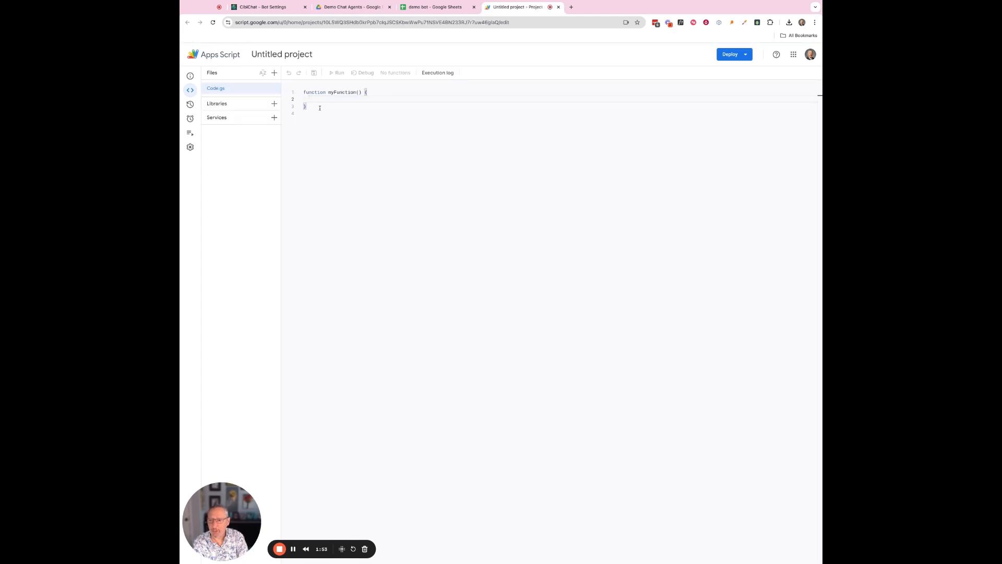
left_click(319, 108)
Clear the starter code in Code.gs and rename the project 'demo bot'.
key("ctrl+a")
key("BackSpace")
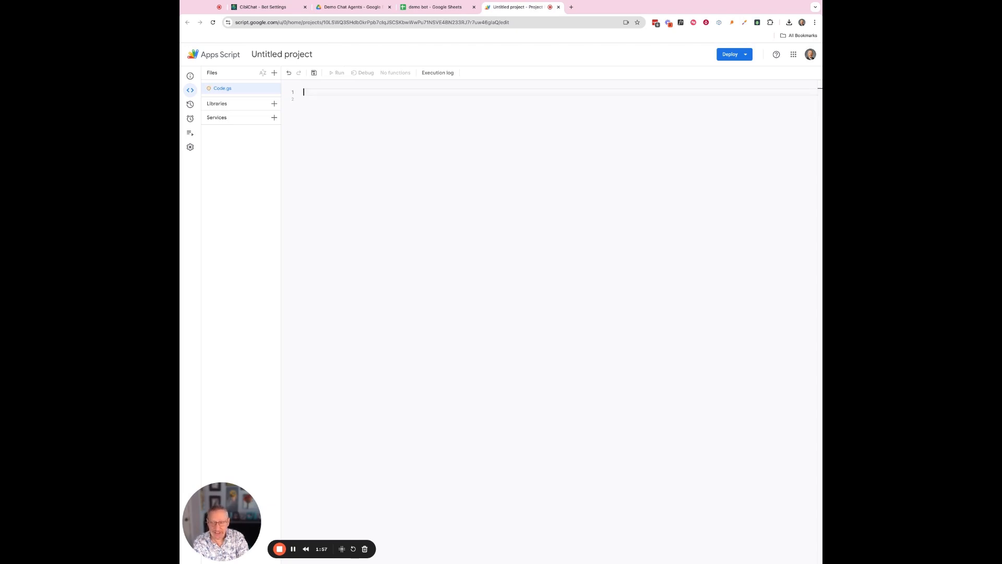
left_click(279, 55)
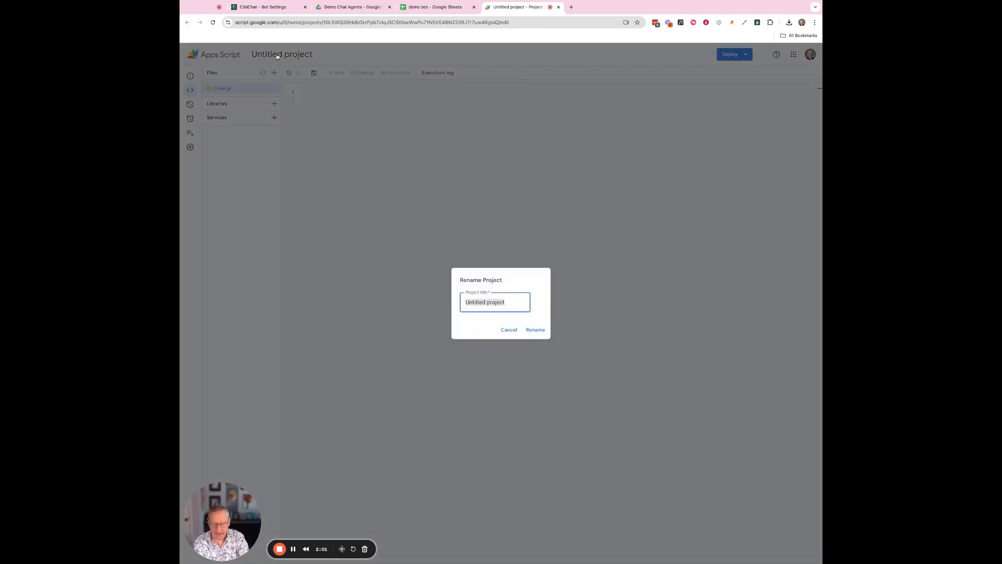
type("demo bo")
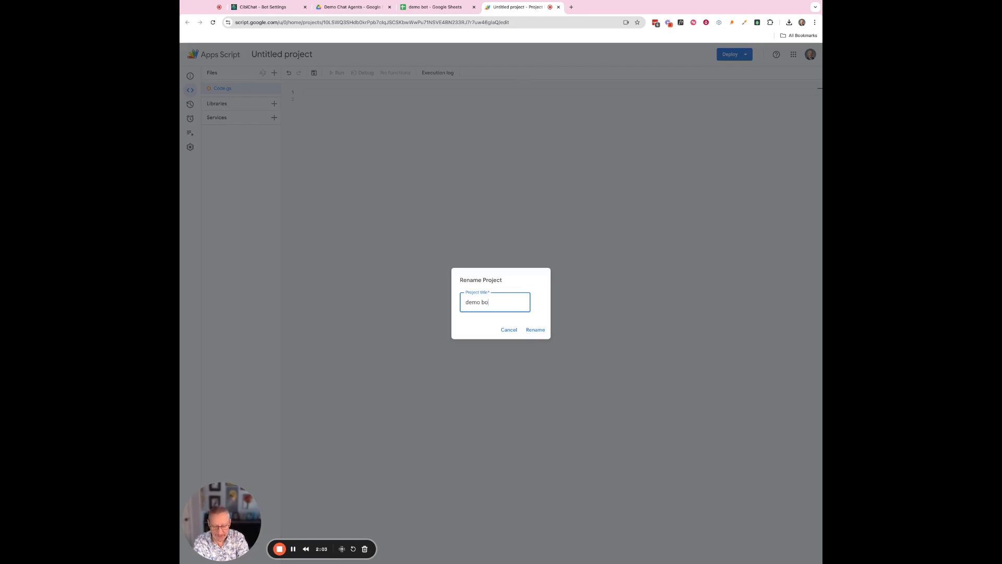
type("t")
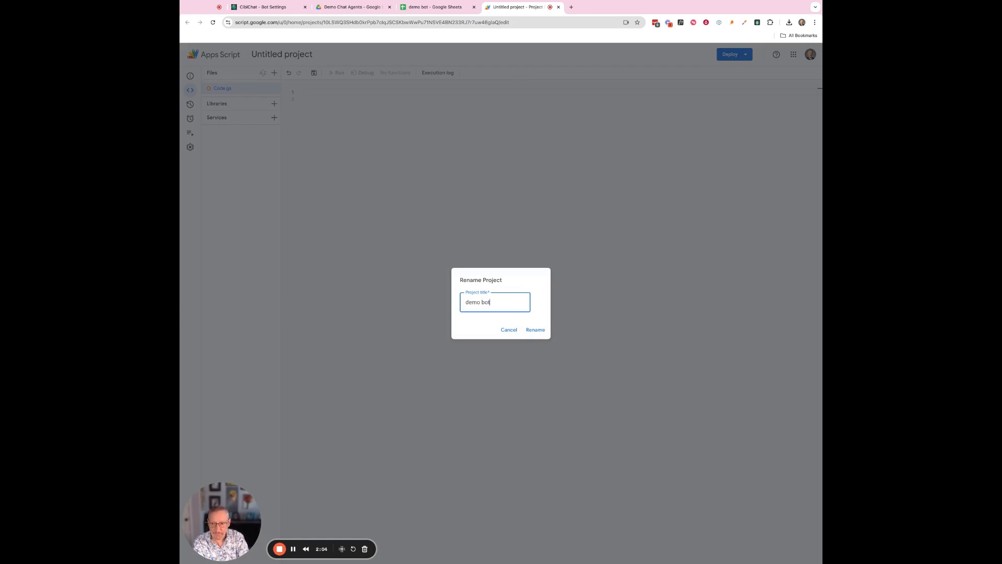
left_click(536, 330)
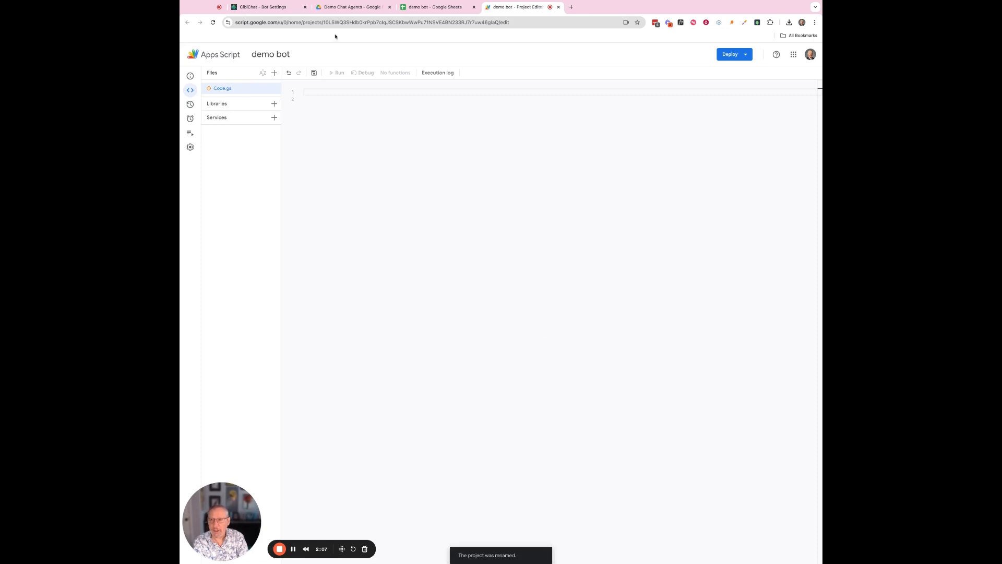
Show CibiChat's Get AppScript code and select the entire doPost script to copy.
left_click(258, 9)
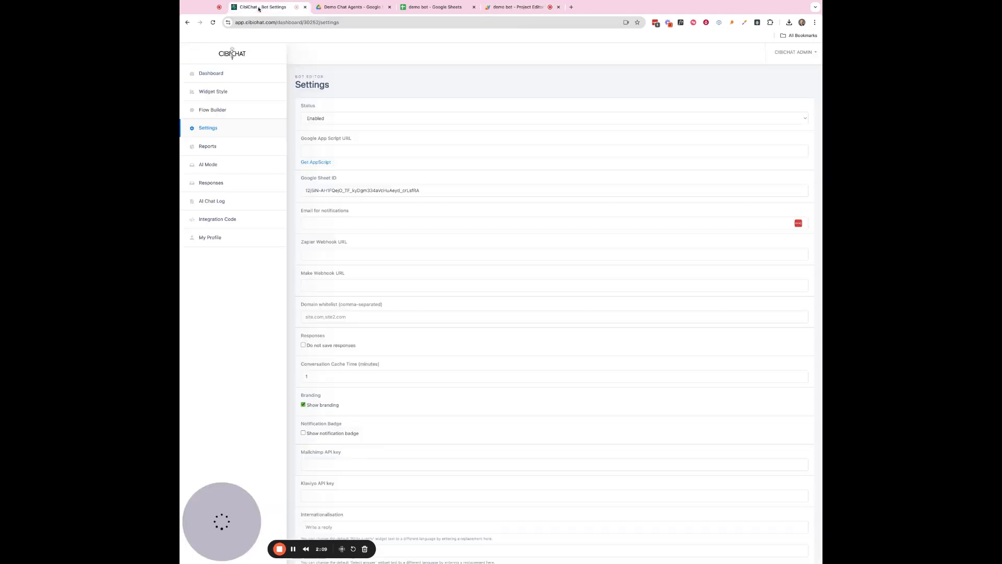
left_click(316, 163)
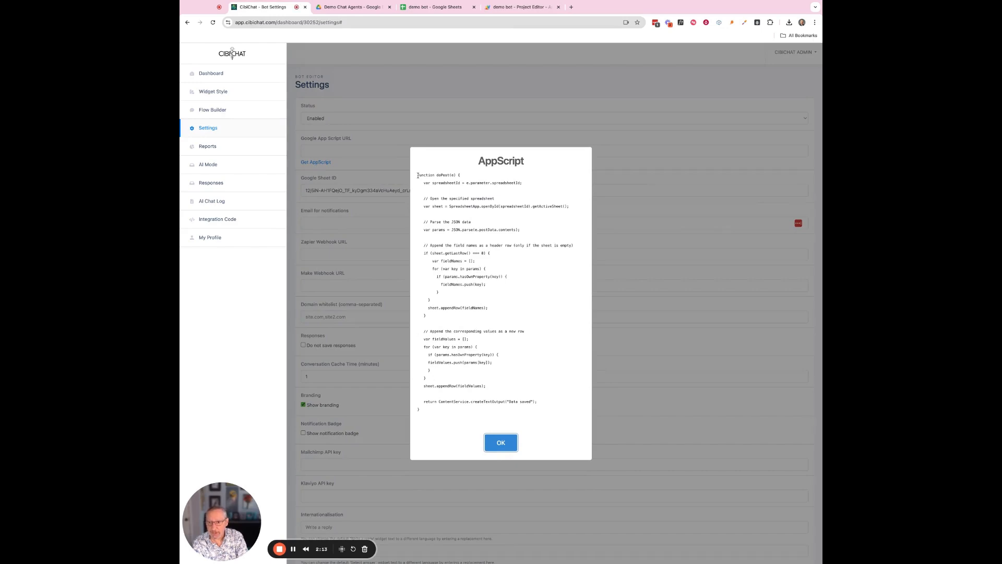
key("super+a")
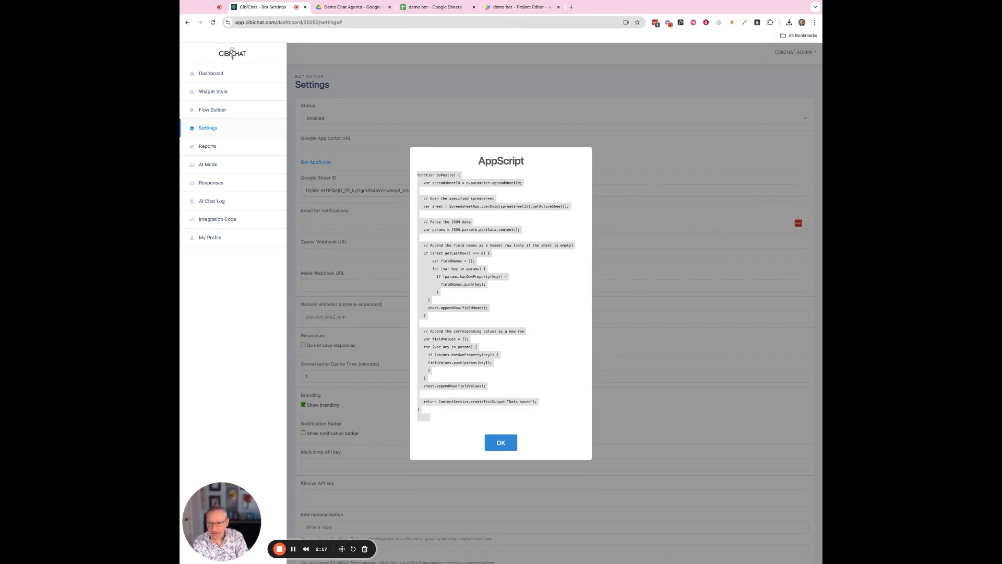
left_click(423, 410)
left_click_drag(423, 410, 418, 175)
key("super+c")
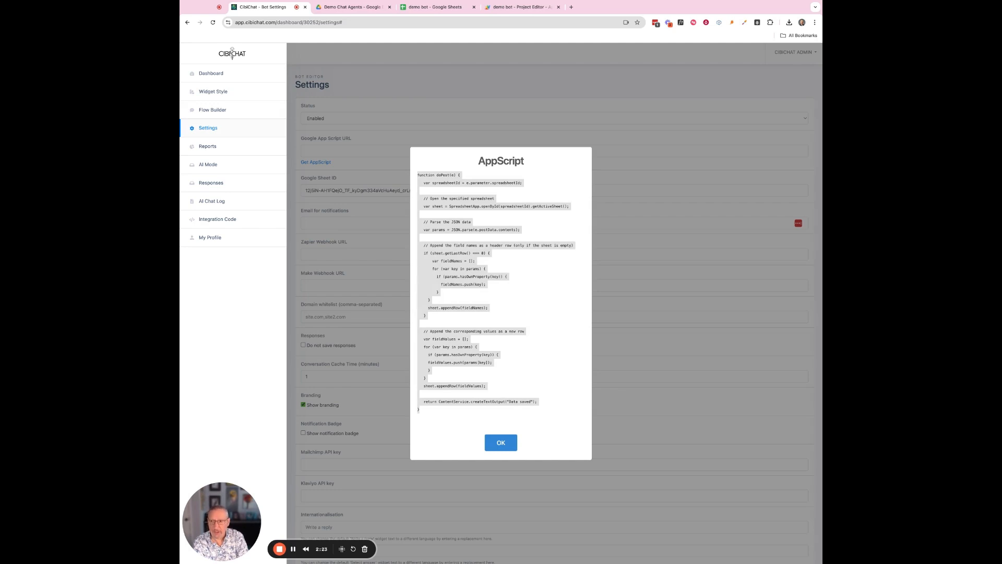
Paste the copied doPost script into Code.gs of the demo bot project.
left_click(440, 8)
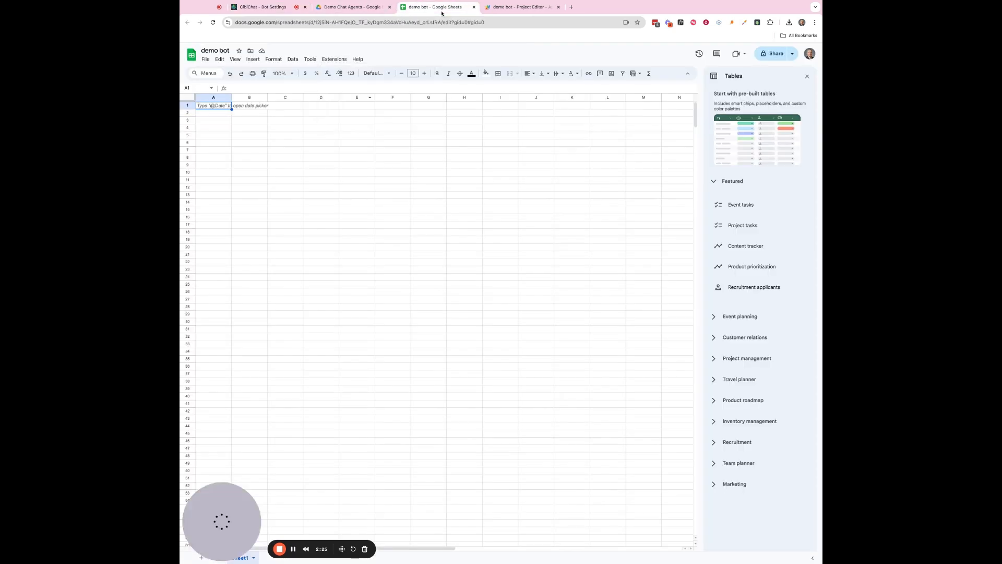
left_click(498, 8)
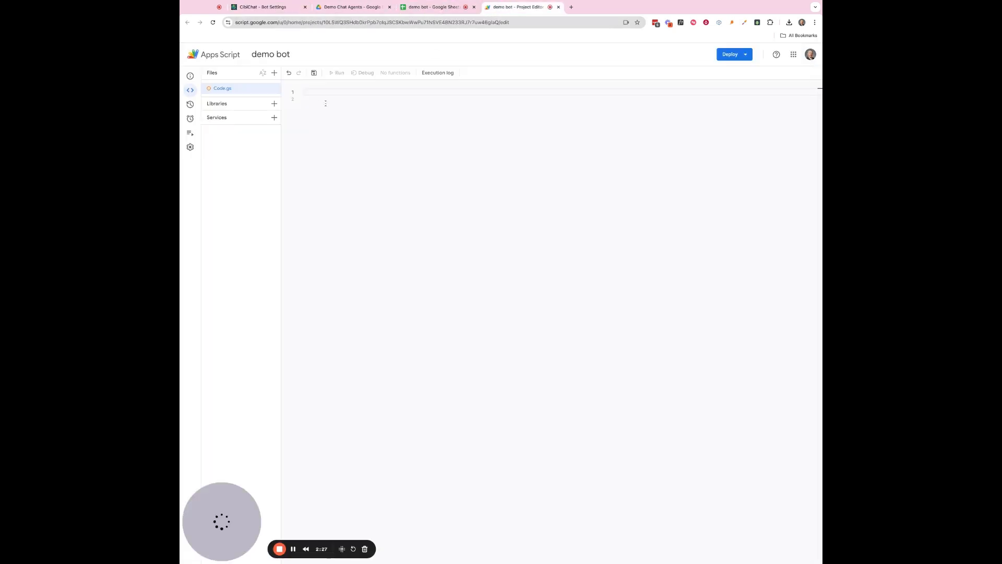
left_click(306, 92)
key("super+v")
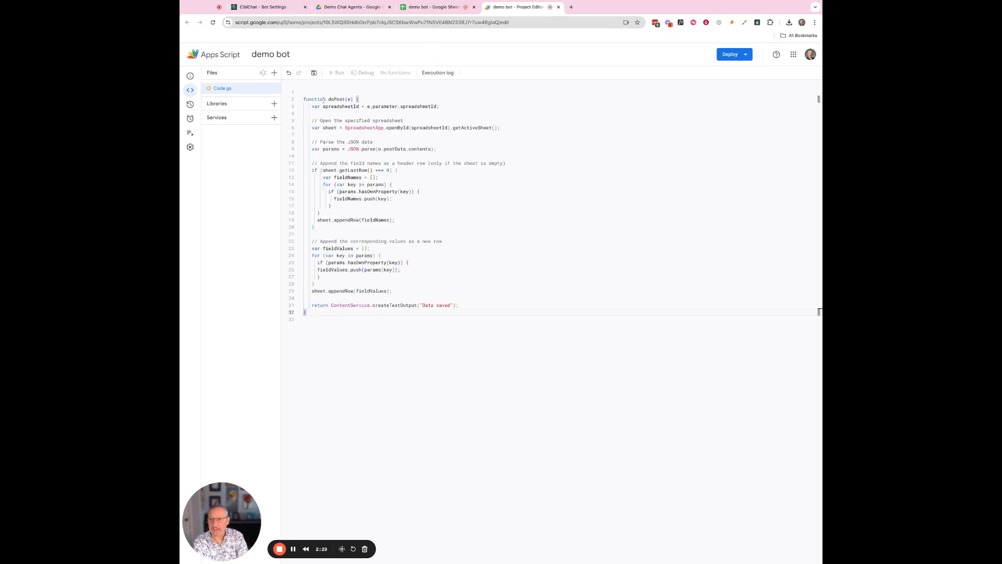
left_click(302, 100)
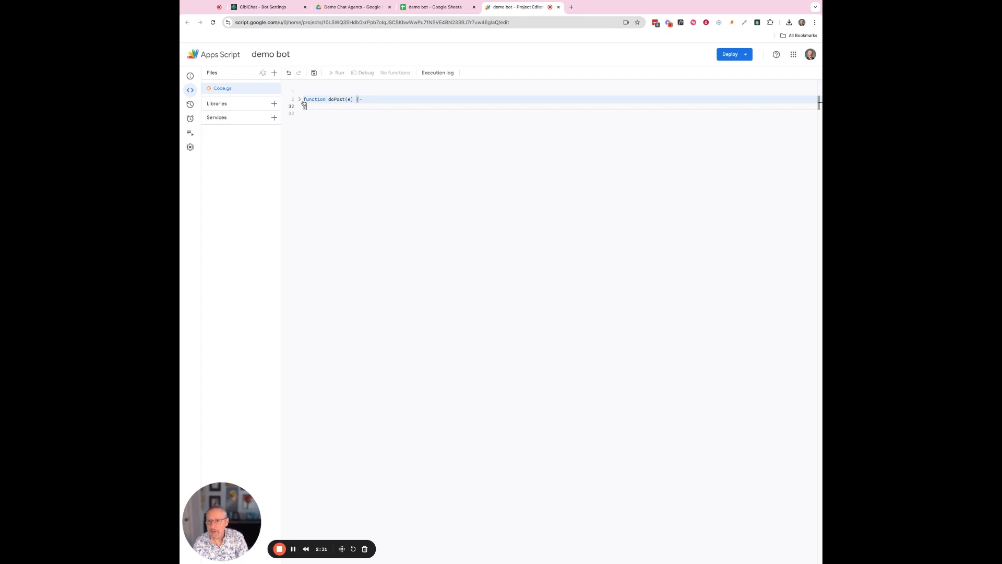
left_click(302, 100)
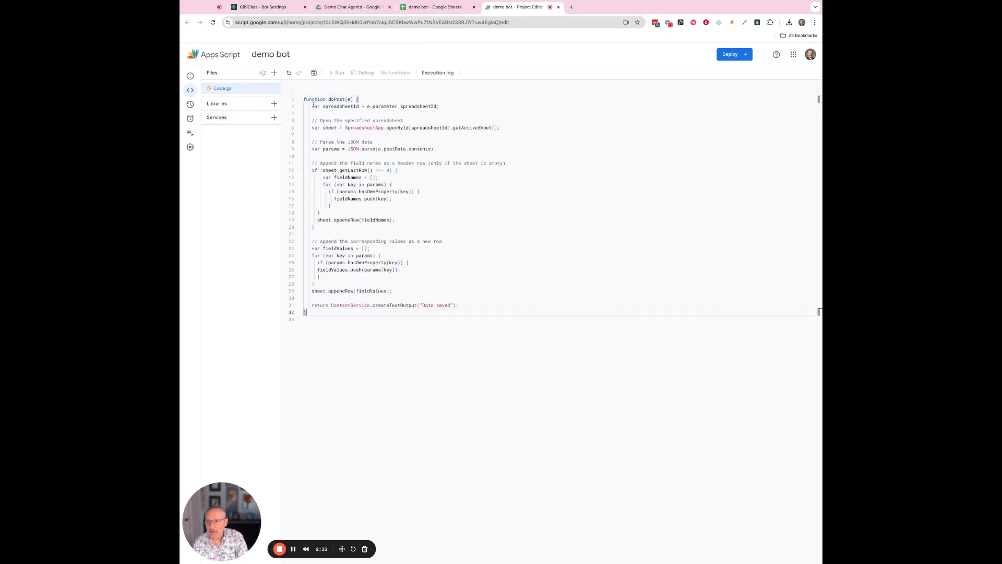
Delete the empty first and last lines and save the project.
left_click(305, 97)
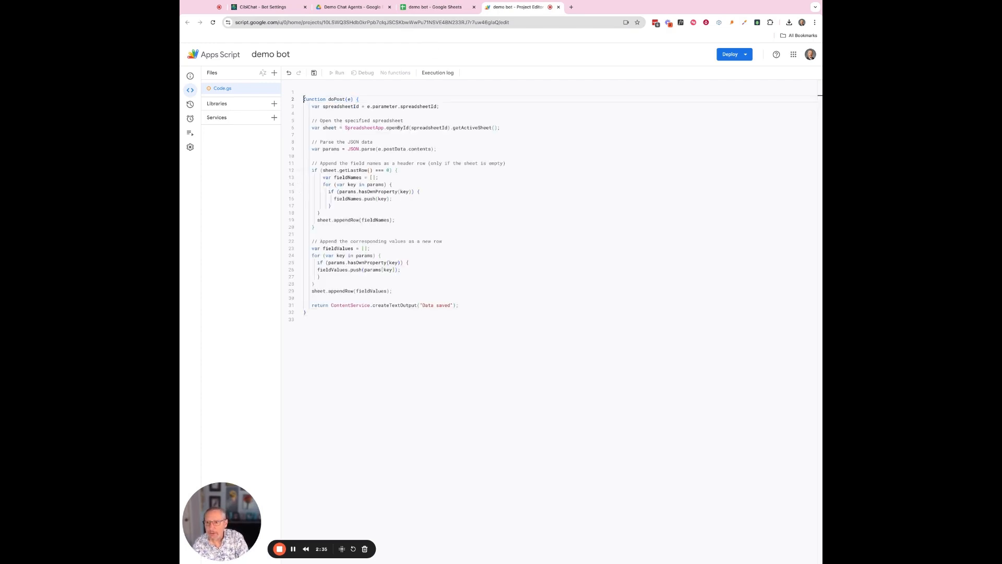
key("BackSpace")
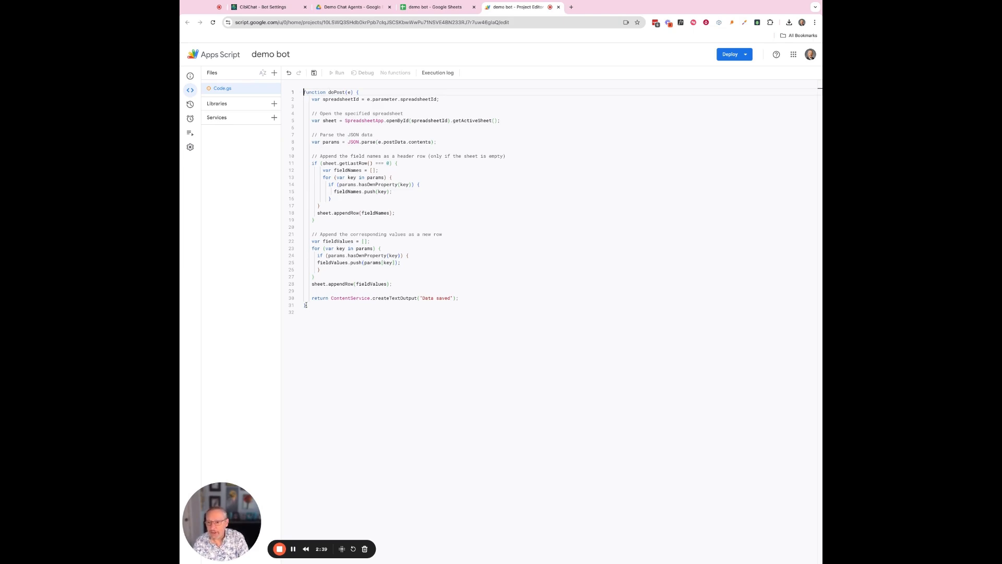
key("BackSpace")
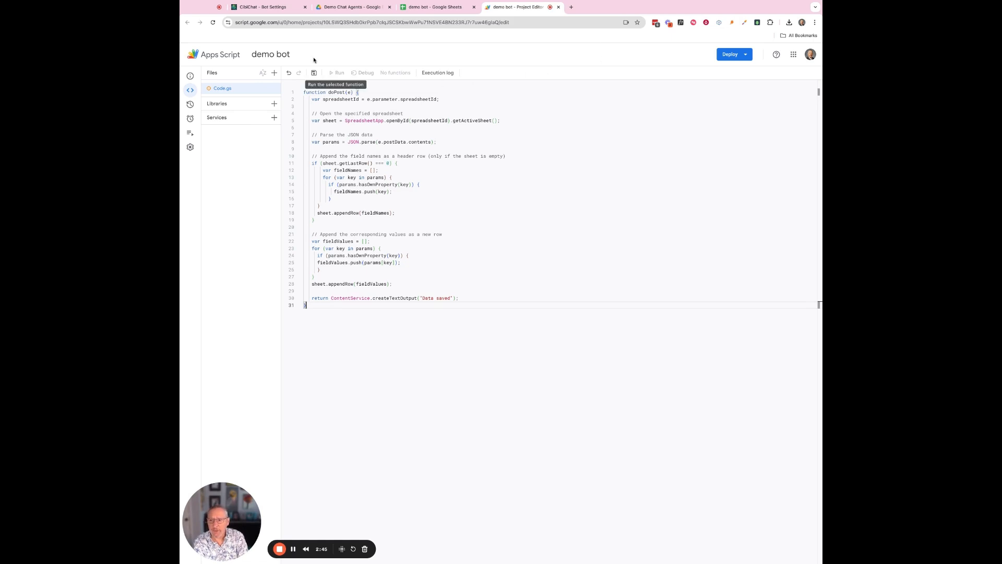
left_click(314, 73)
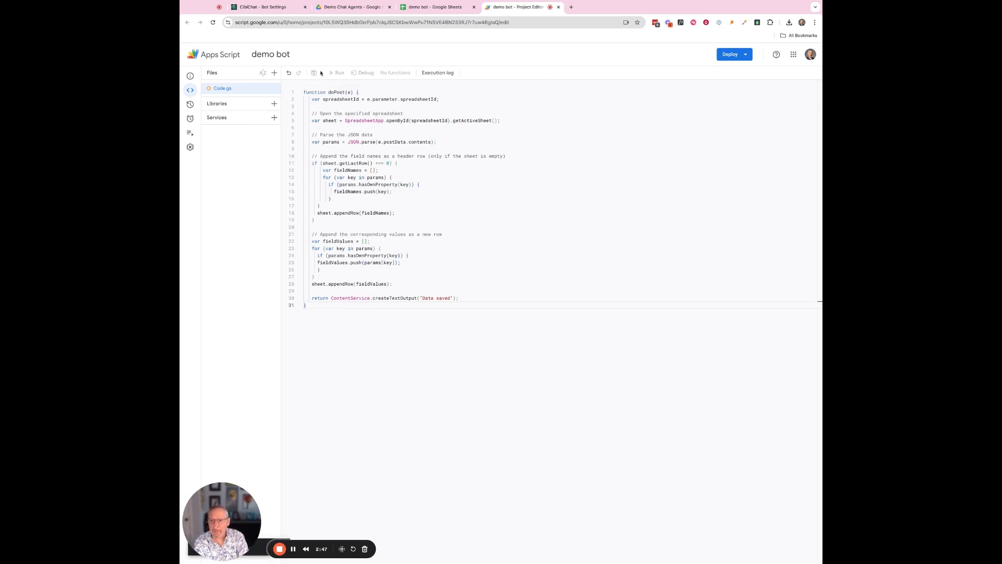
left_click(730, 55)
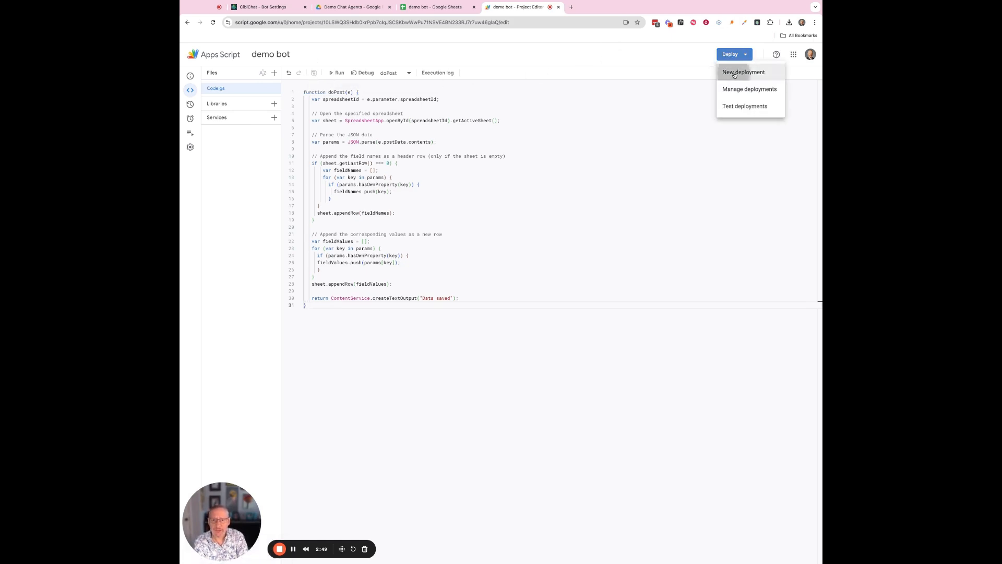
Set up a new Web app deployment described 'demo bot' with access for Anyone.
left_click(744, 73)
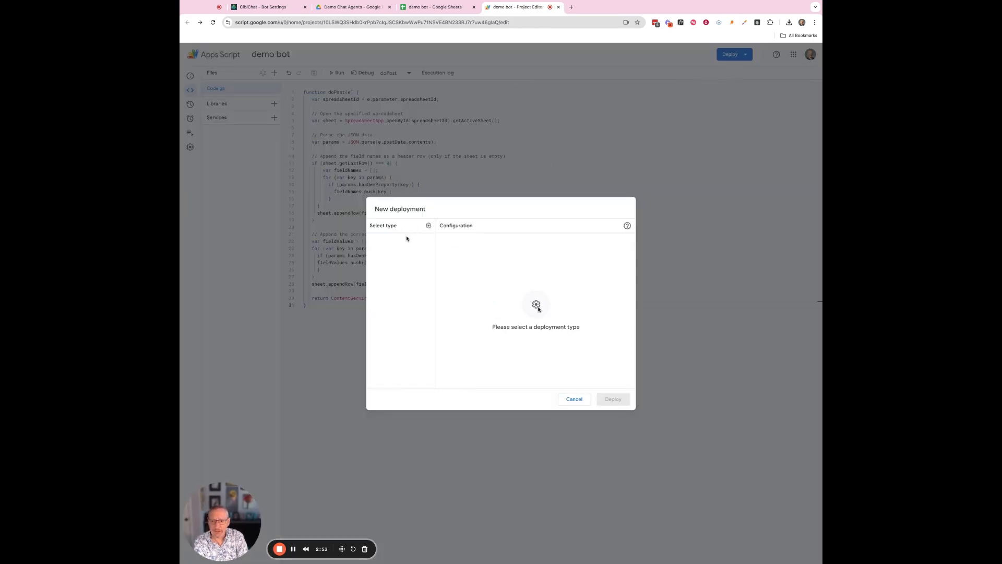
left_click(429, 226)
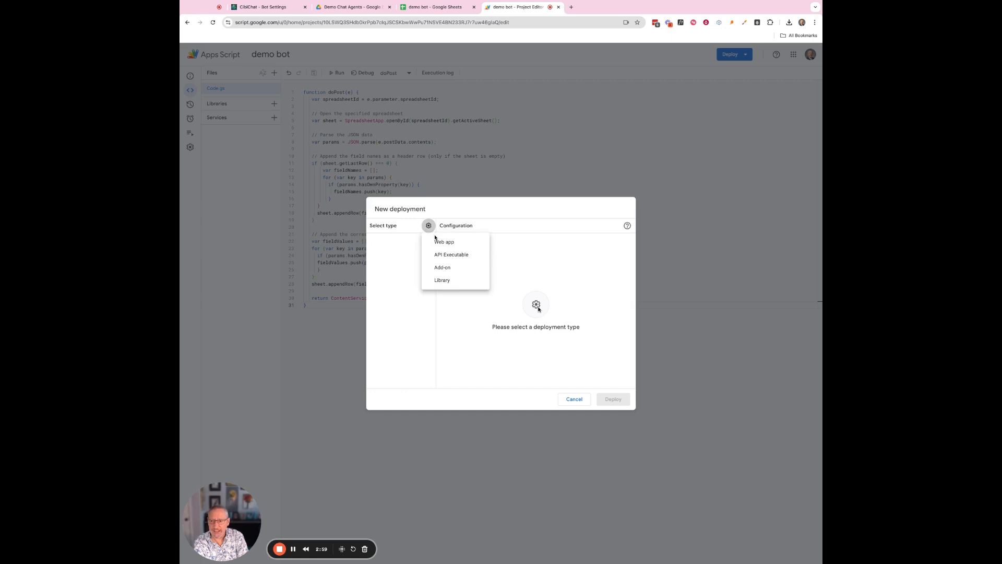
left_click(443, 243)
left_click(488, 264)
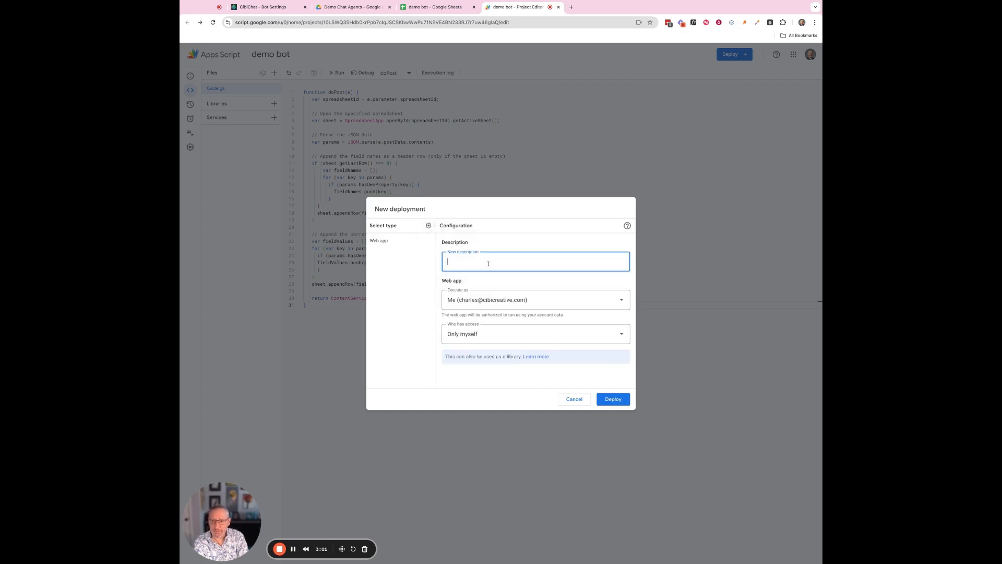
type("demo b")
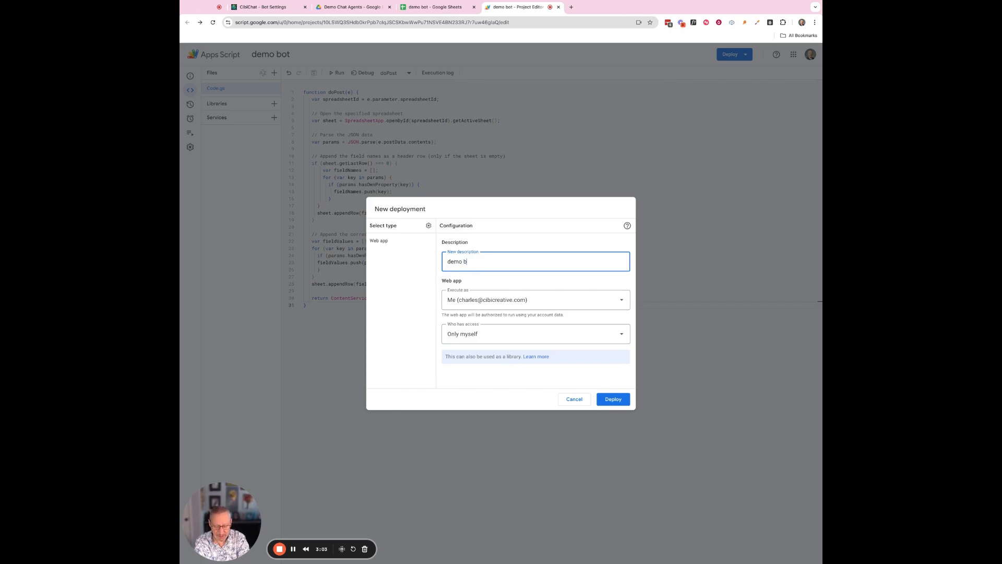
type("ot")
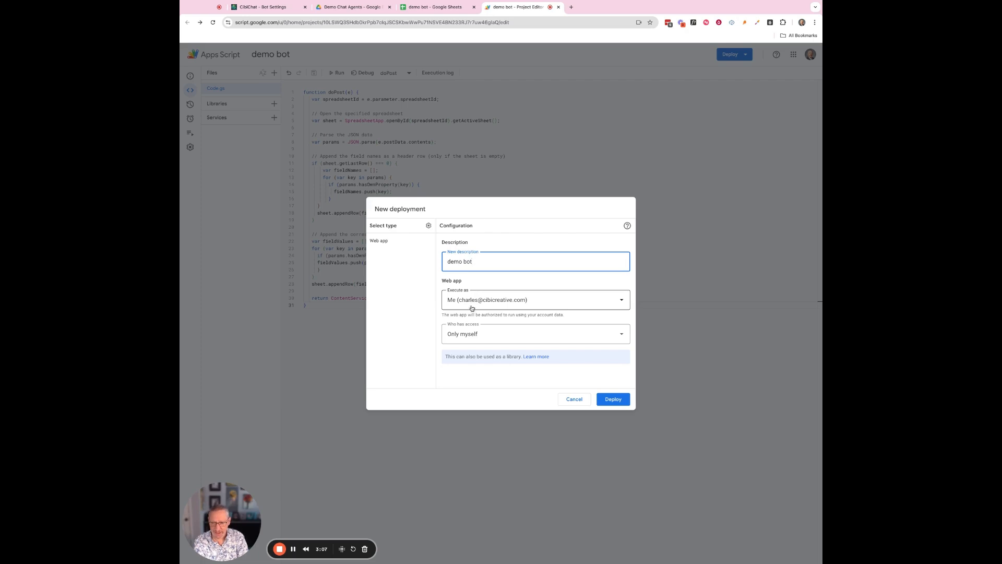
left_click(471, 337)
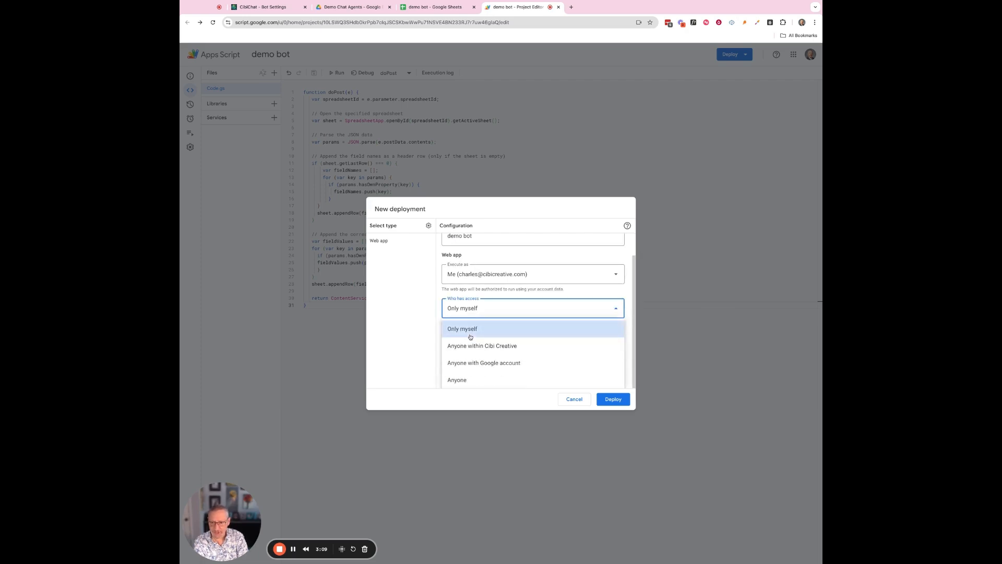
left_click(458, 381)
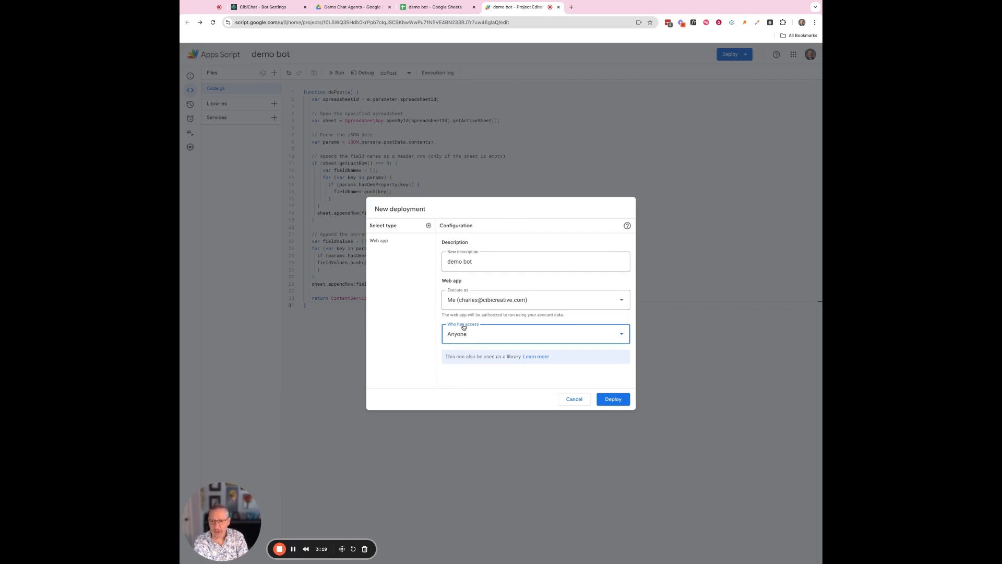
Deploy the web app and authorize its data access.
left_click(610, 402)
left_click(614, 399)
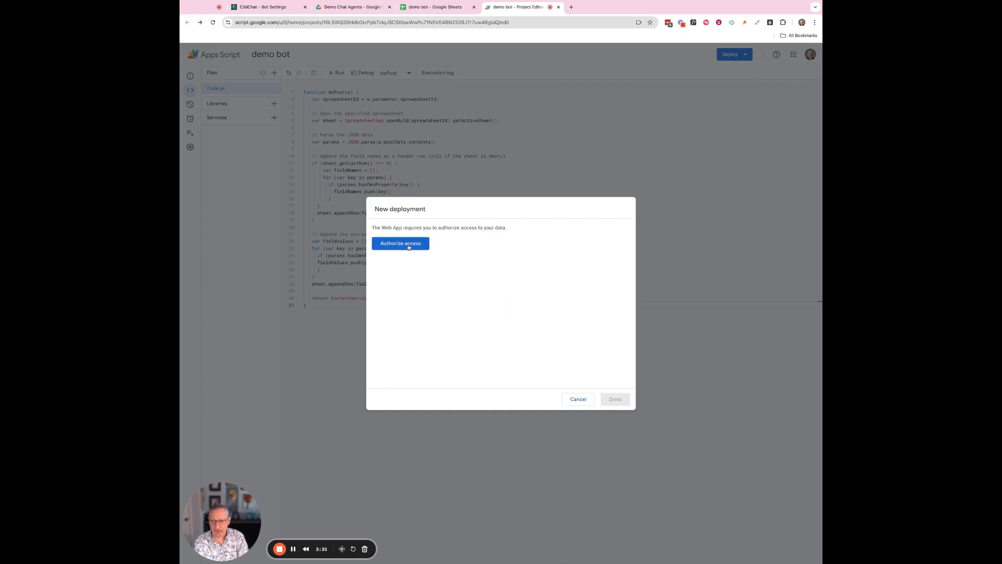
left_click(409, 248)
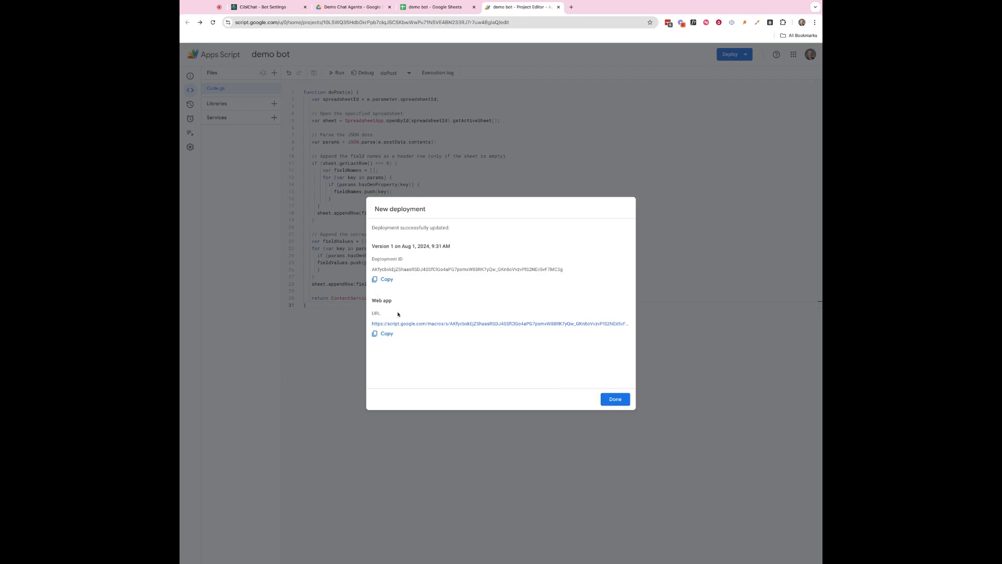
Copy the deployed web app URL and return to CibiChat's bot settings.
left_click(375, 334)
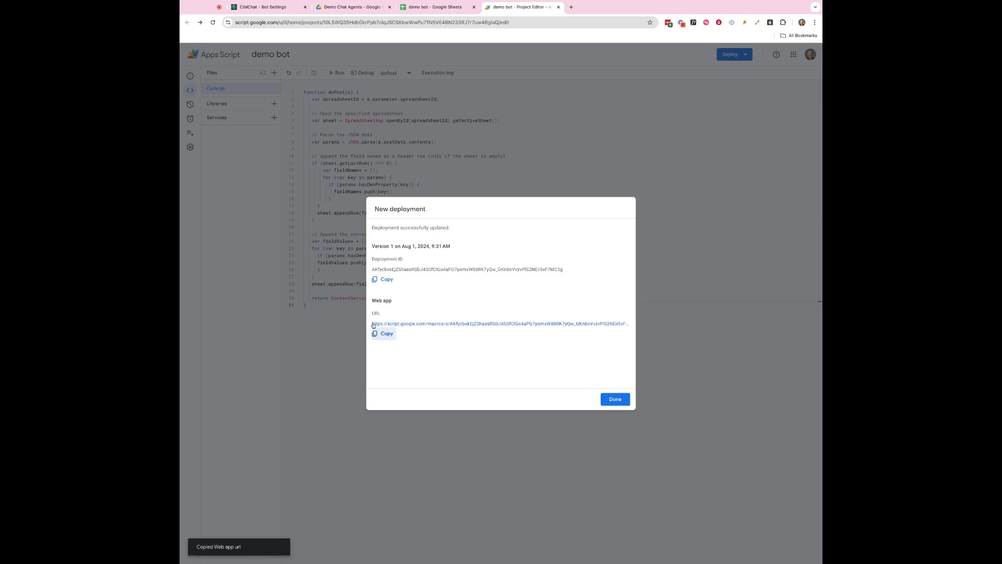
left_click(260, 7)
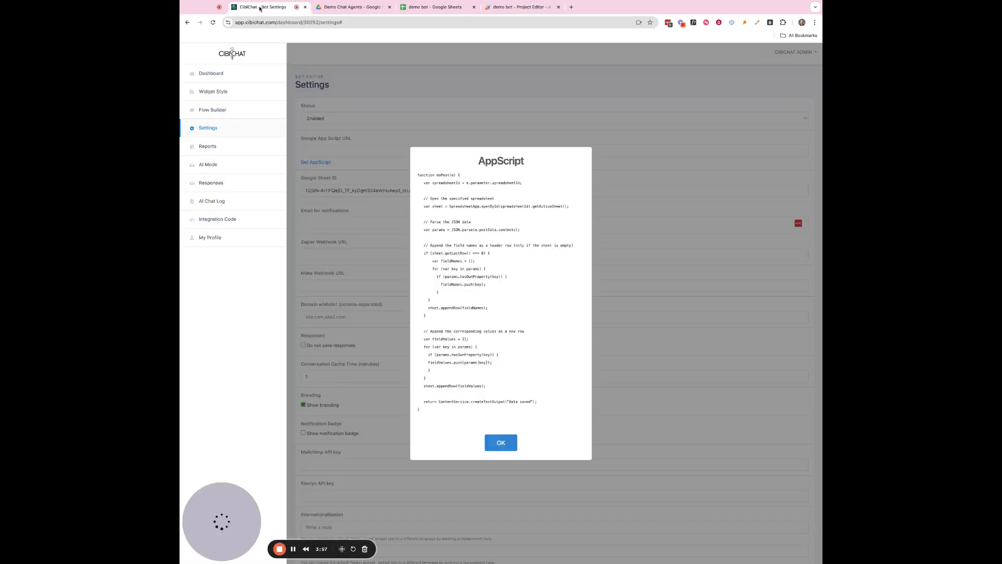
Paste the web app URL into the Google App Script URL field and save the bot settings.
left_click(500, 442)
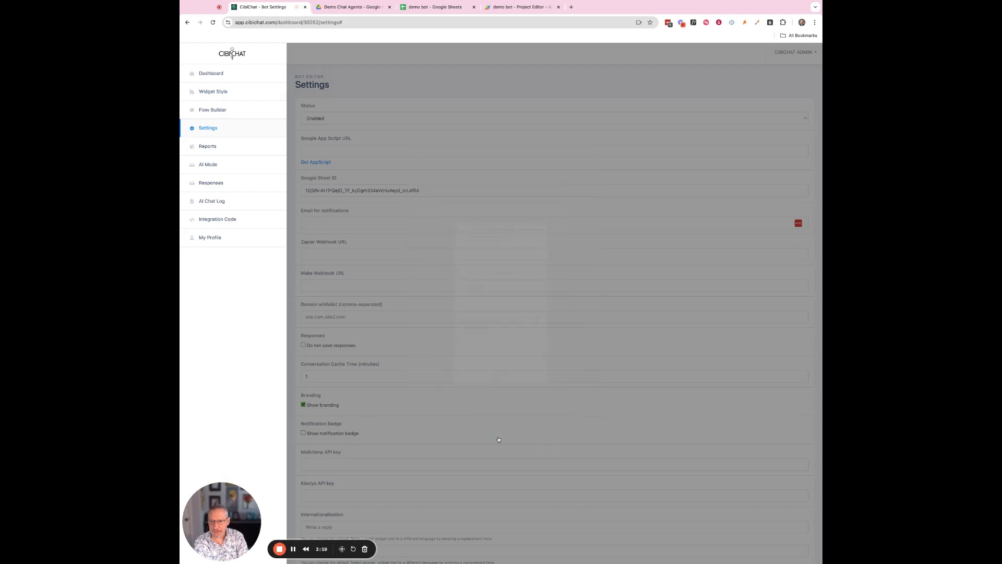
left_click(351, 147)
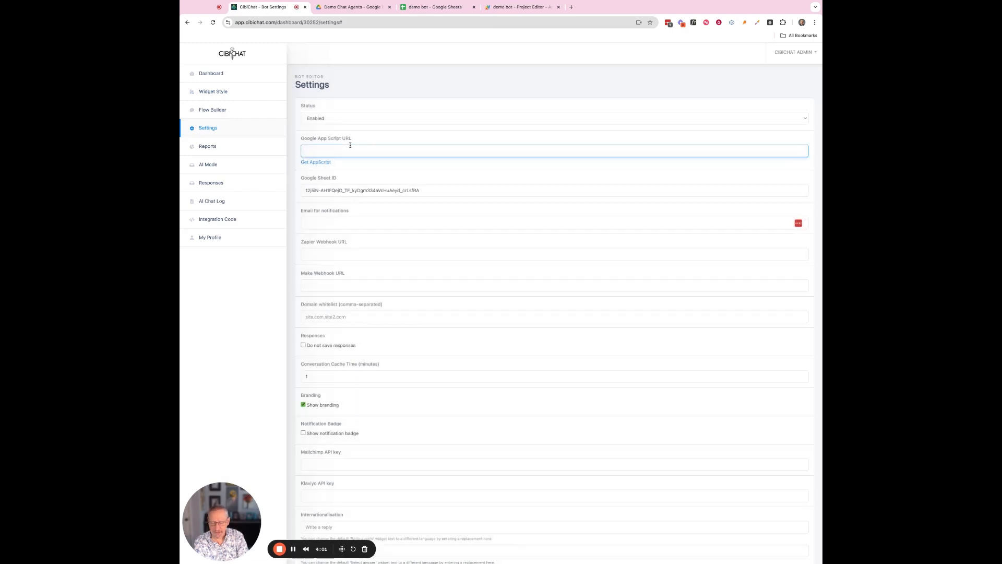
key("super+v")
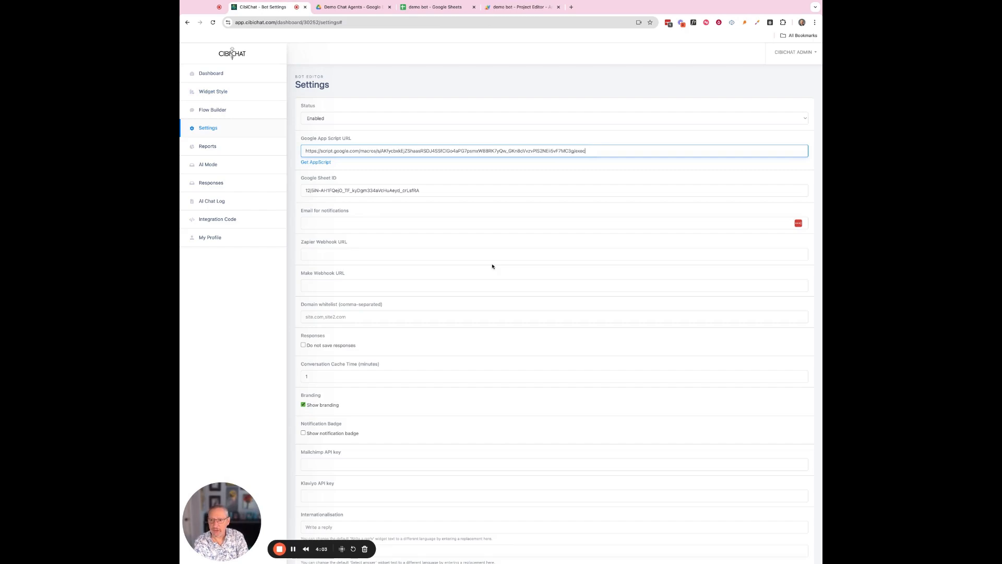
scroll(492, 267, "down", 3)
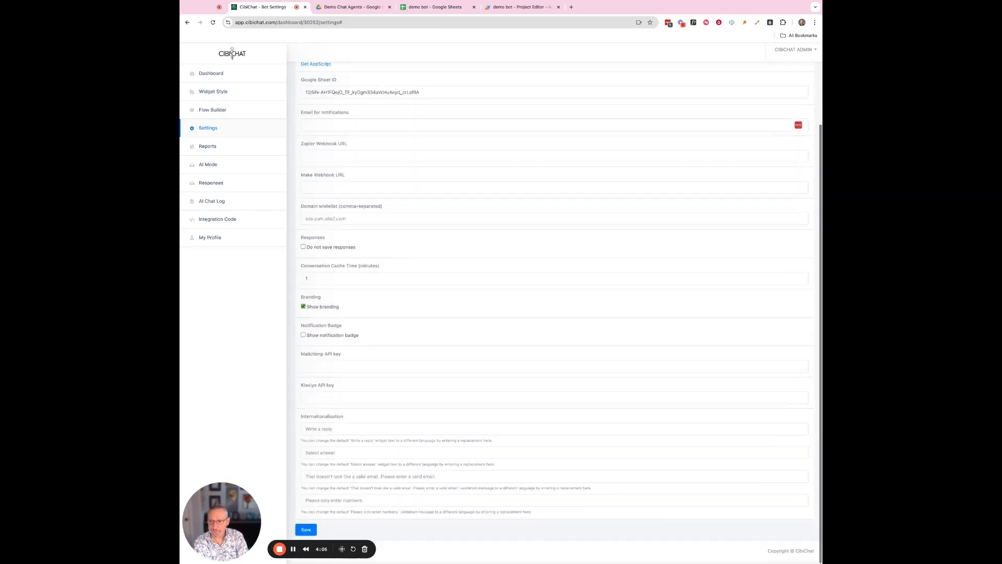
left_click(308, 532)
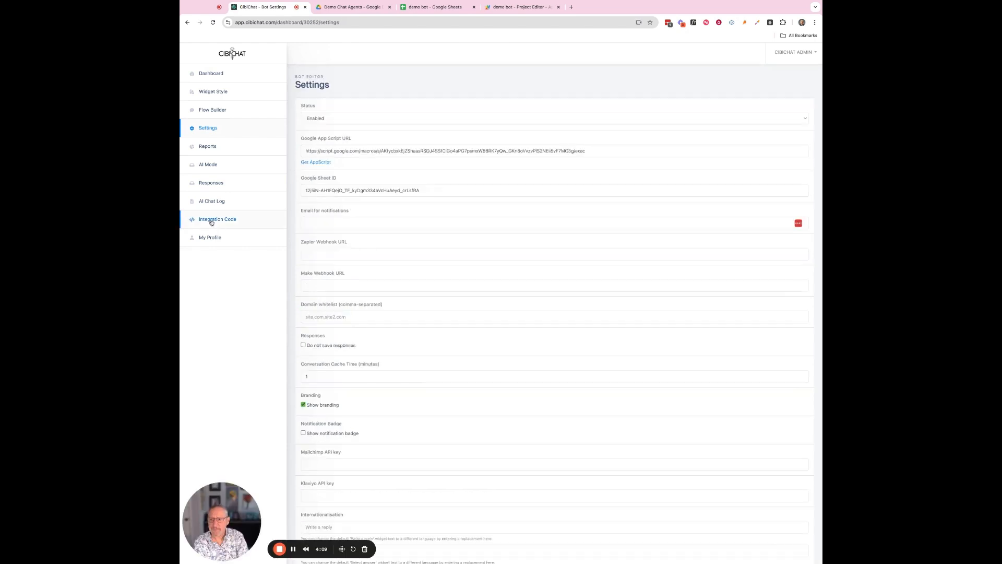
left_click(223, 92)
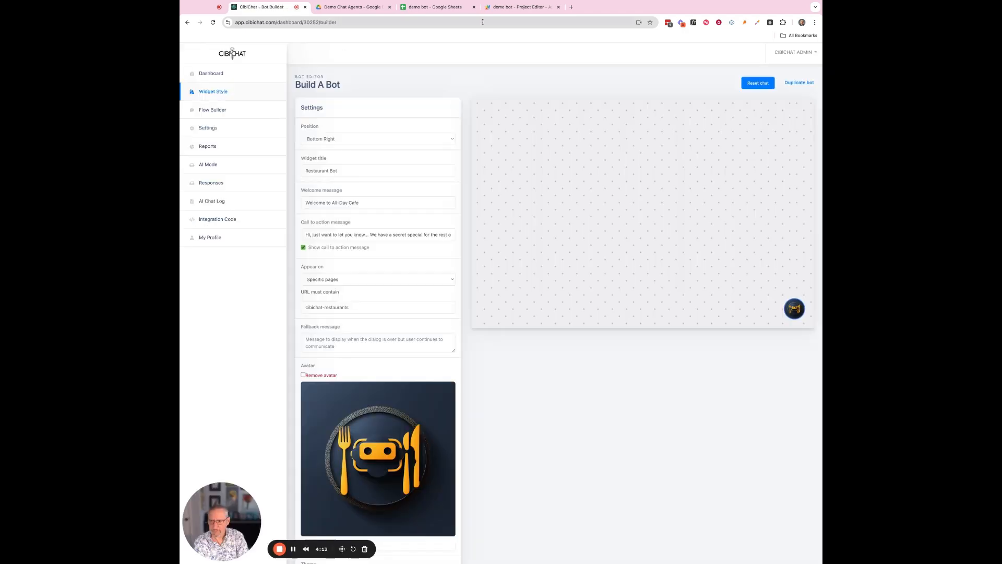
Dismiss the Apps Script deployment summary and close the Apps Script project tab.
left_click(524, 7)
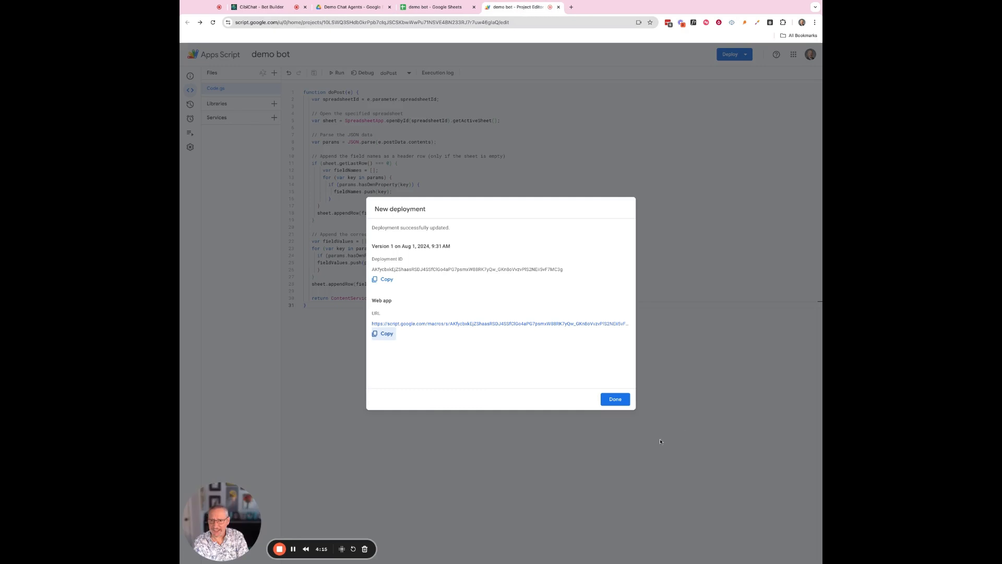
left_click(615, 399)
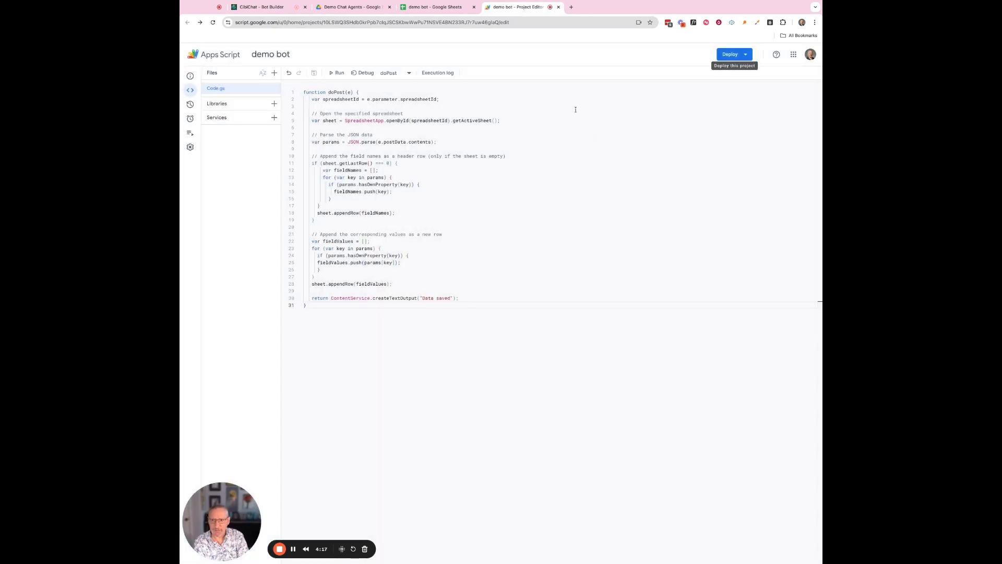
left_click(559, 7)
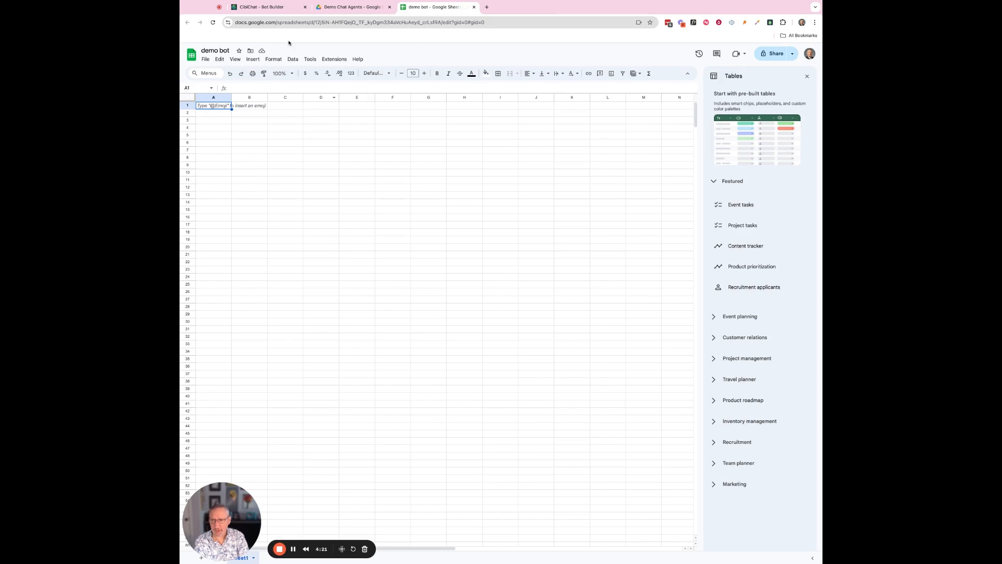
Open the Restaurant Bot chat preview on the Bot Builder page to begin replying.
left_click(263, 7)
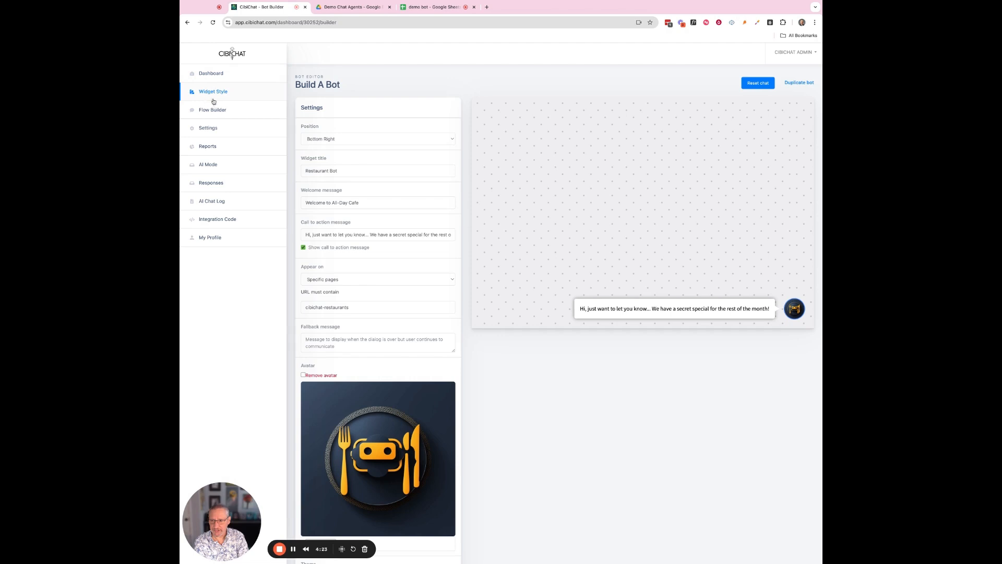
left_click(794, 308)
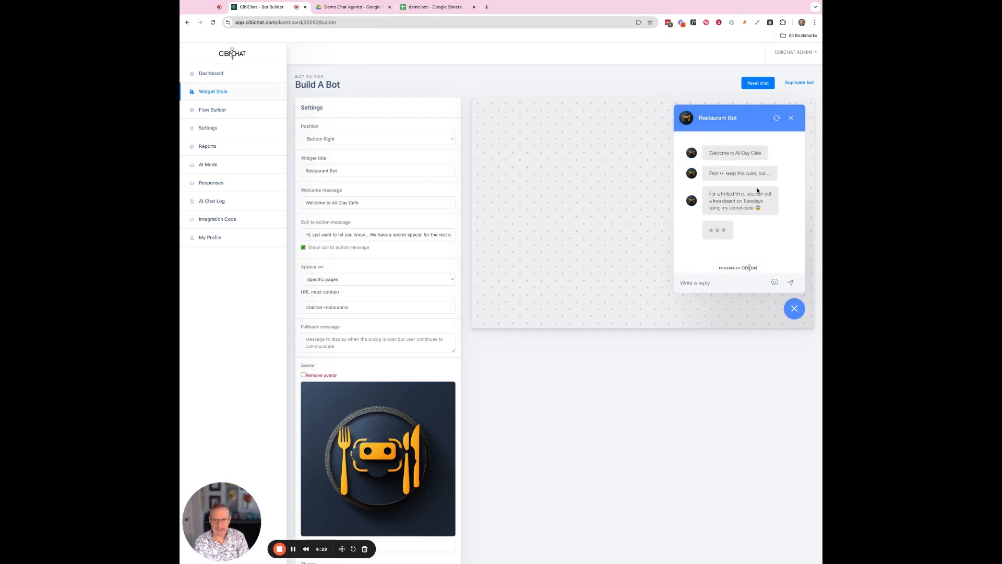
left_click(703, 283)
Send the visitor's name to the Restaurant Bot in the test chat.
type("Chuck")
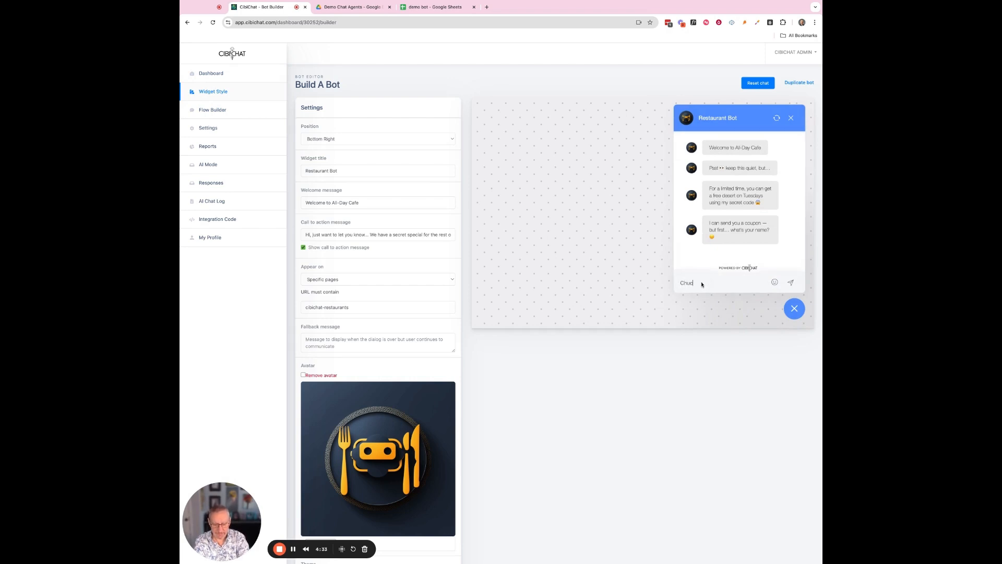
left_click(794, 308)
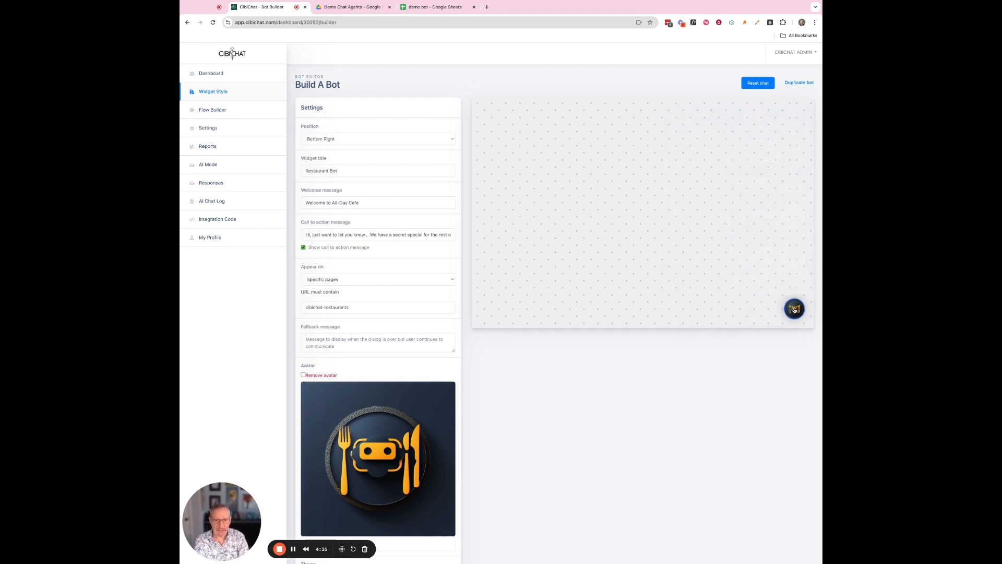
left_click(795, 309)
left_click(793, 282)
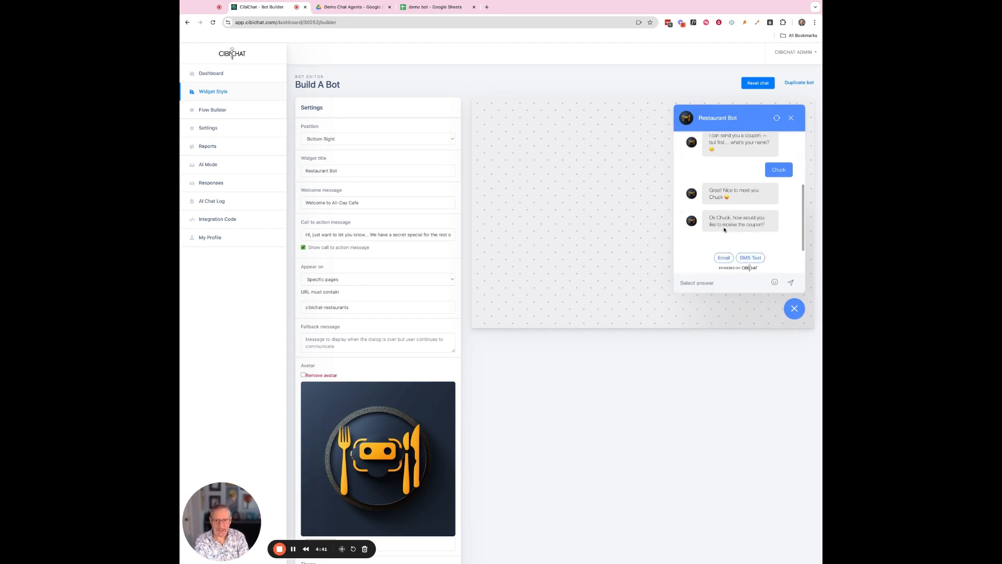
Choose Email as the coupon delivery method and send an e-mail address.
left_click(725, 258)
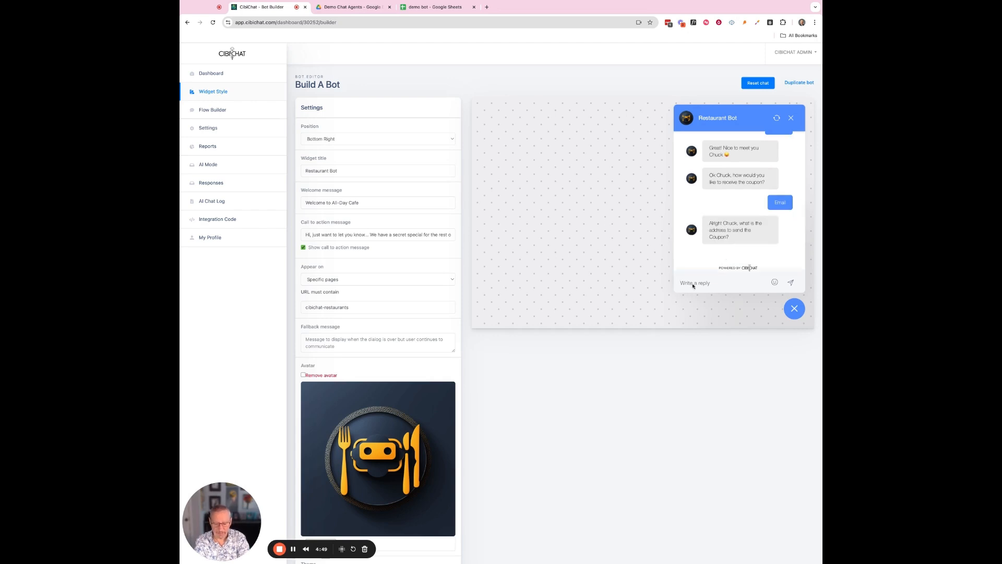
left_click(694, 286)
type("demo")
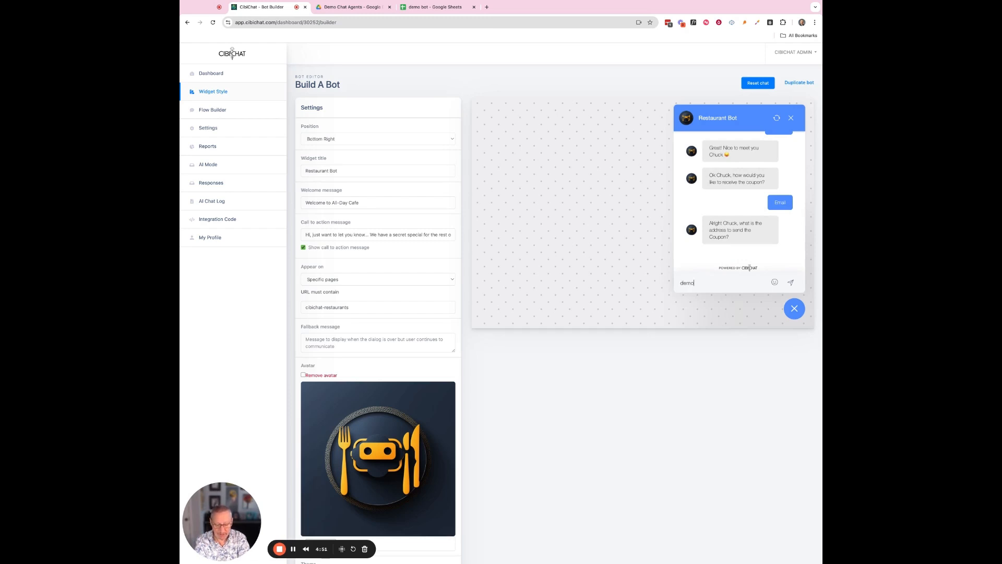
type("@email")
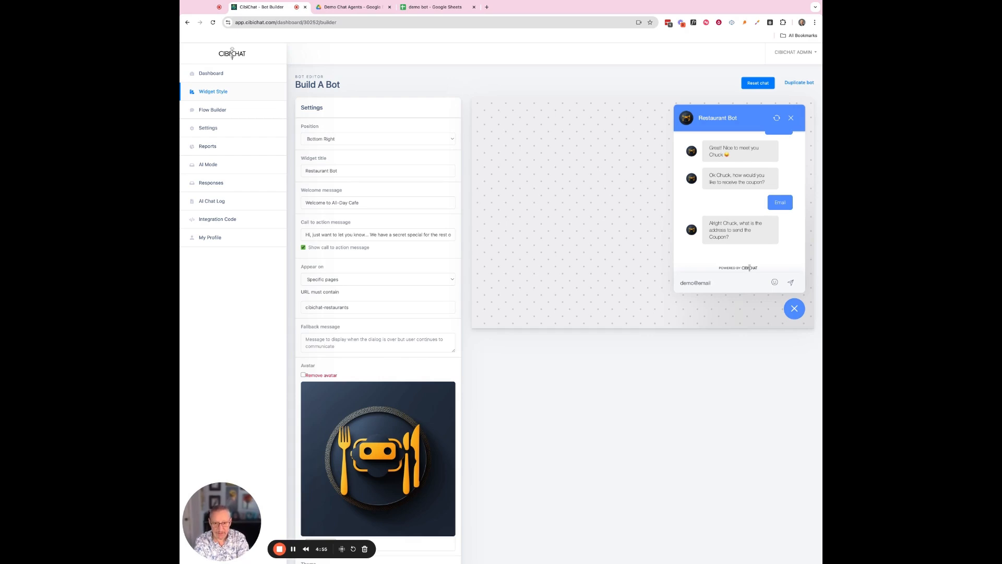
type(".com")
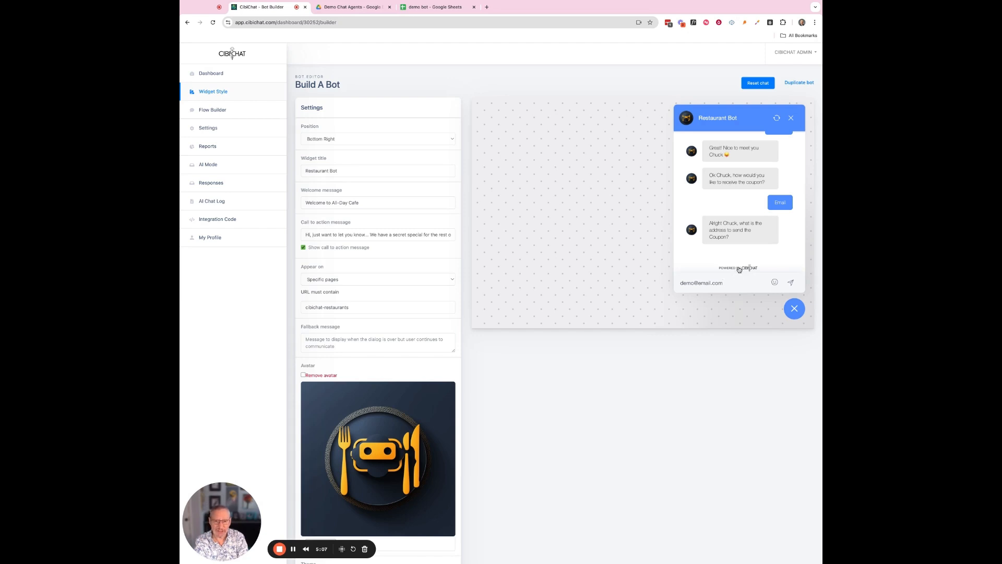
left_click(791, 283)
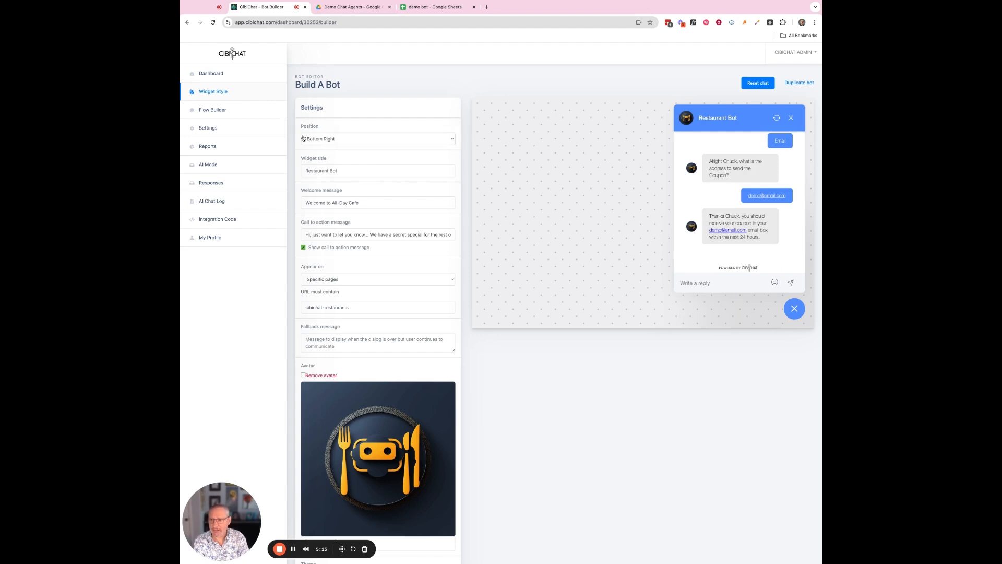
Open Responses, widen the sheet's Created at column D, then return to CibiChat's Responses list.
left_click(219, 184)
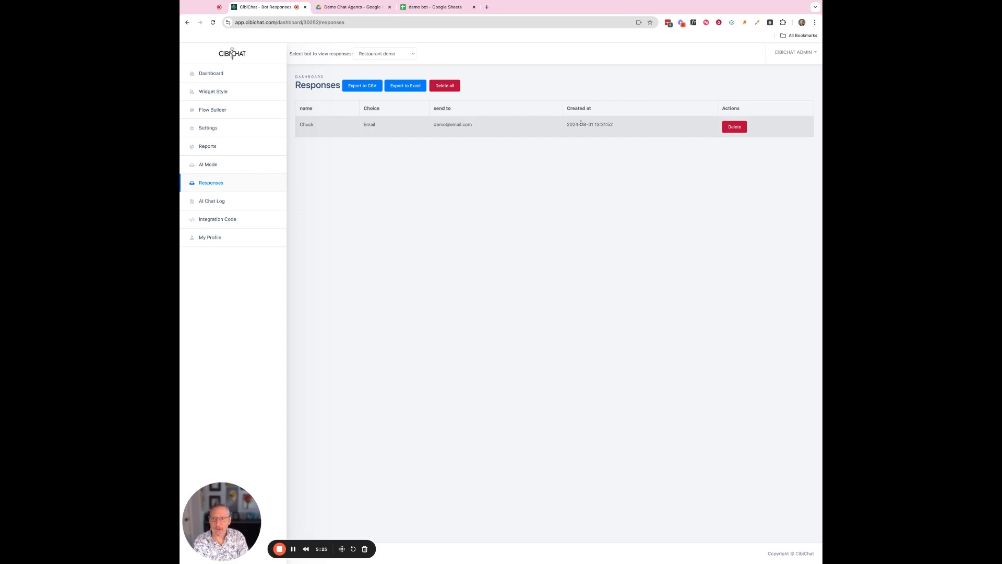
left_click(421, 9)
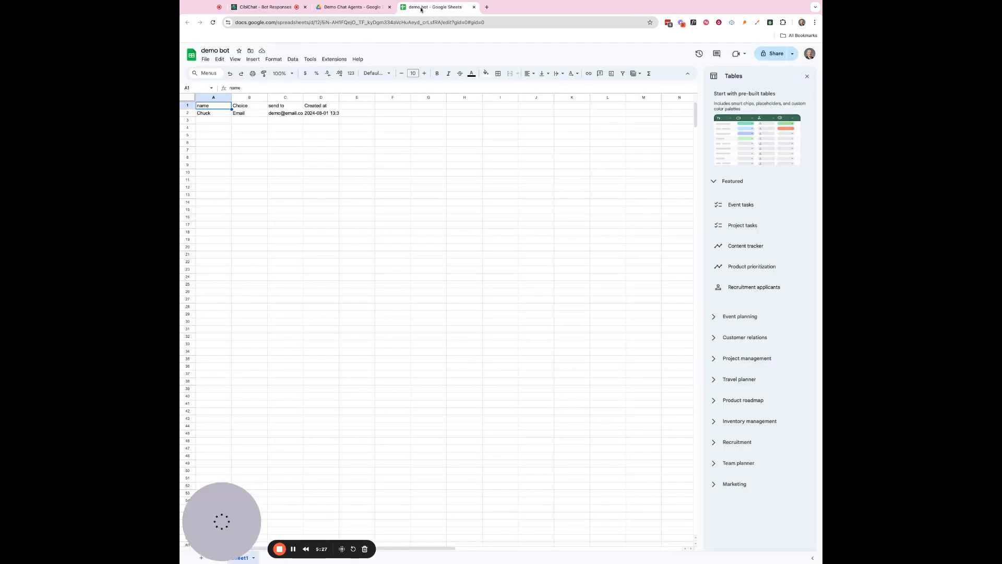
left_click_drag(340, 98, 398, 98)
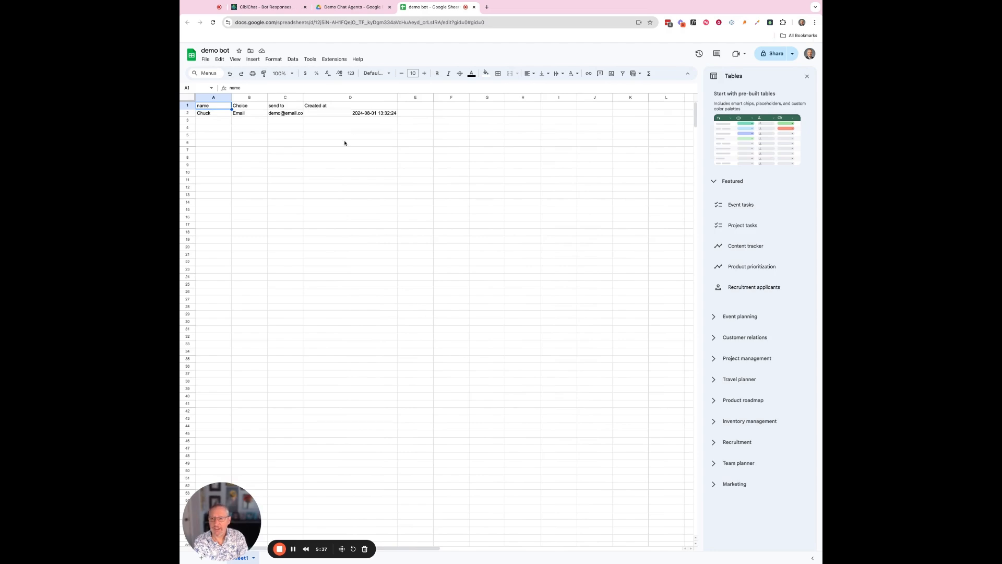
left_click(268, 7)
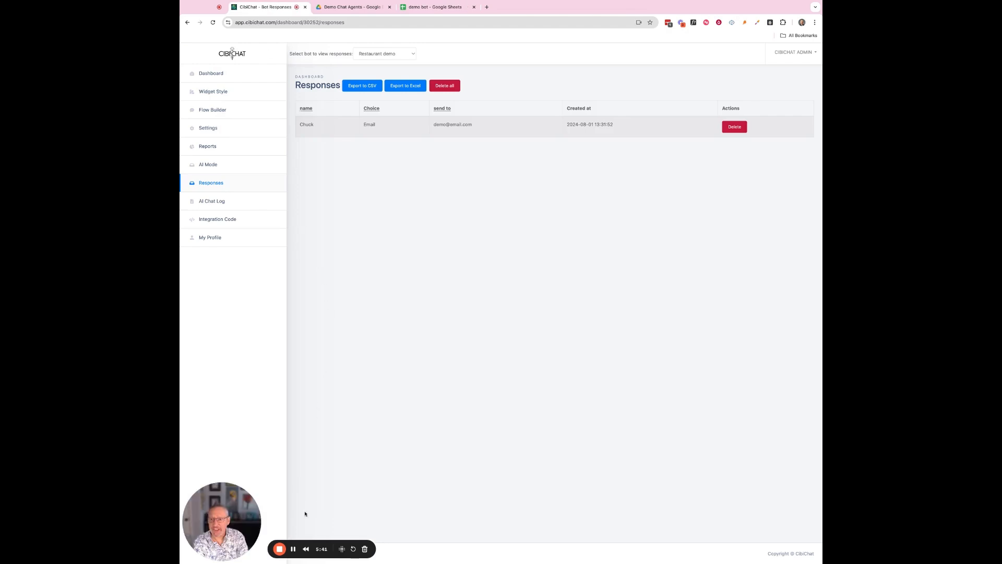
left_click(281, 550)
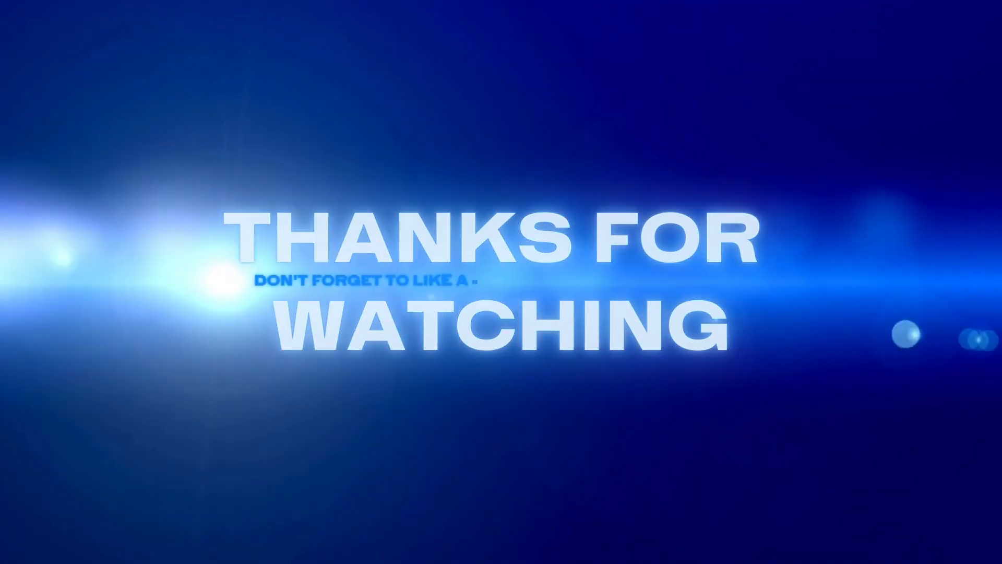